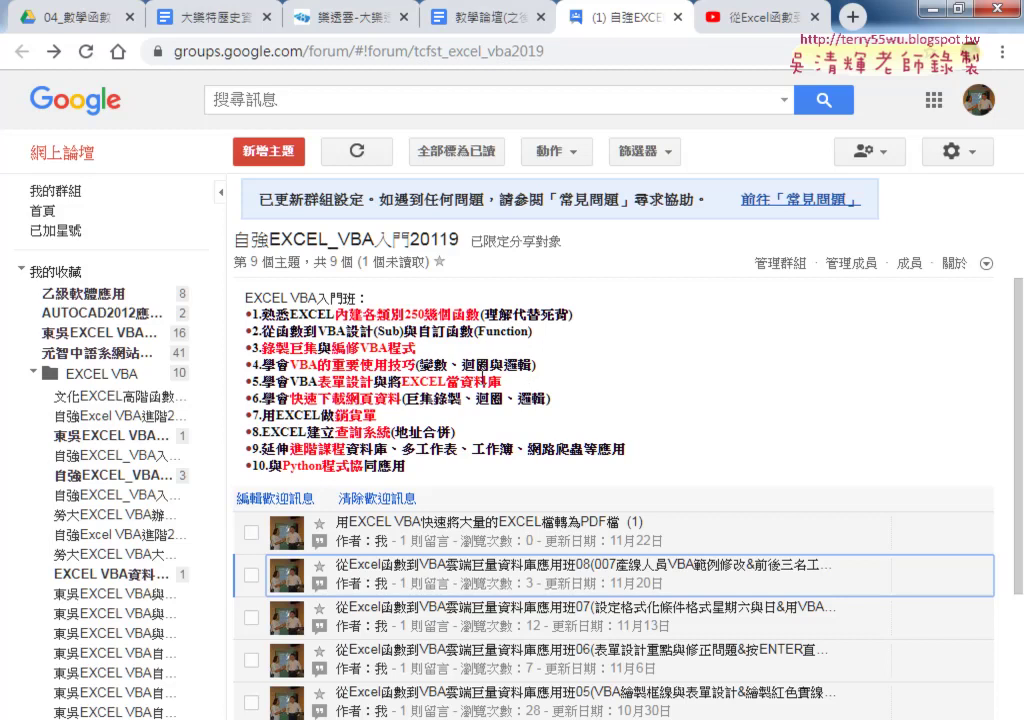
Highlight 函數, 自訂函數, 錄製巨集, VBA程式 and 編修VBA in the first three course points
{"action": "double_click", "coordinate": [455, 314]}
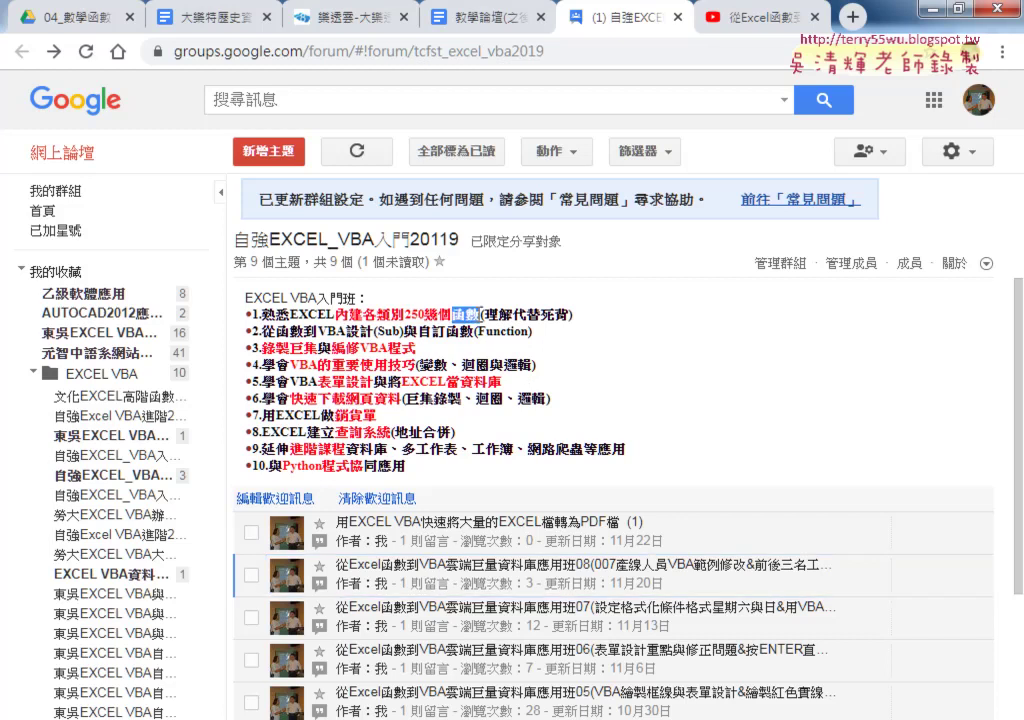
{"action": "mouse_move", "coordinate": [451, 314]}
{"action": "left_mouse_down"}
{"action": "mouse_move", "coordinate": [405, 314]}
{"action": "mouse_move", "coordinate": [481, 314]}
{"action": "left_mouse_up"}
{"action": "left_click_drag", "start_coordinate": [318, 331], "coordinate": [474, 332]}
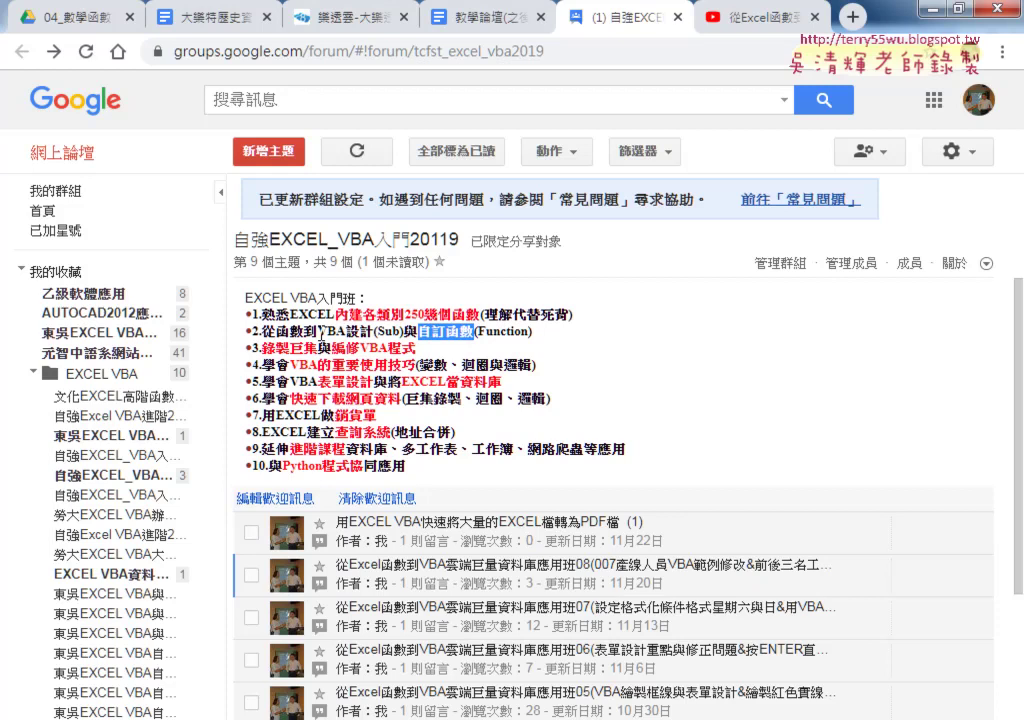
{"action": "left_click_drag", "start_coordinate": [318, 348], "coordinate": [262, 348]}
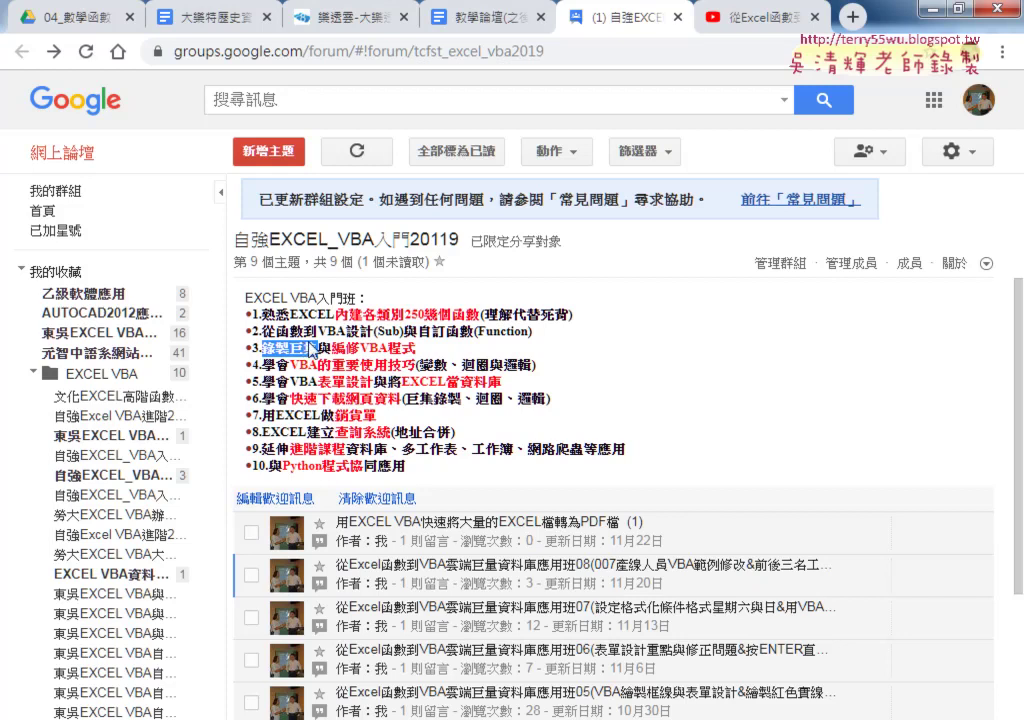
{"action": "left_click_drag", "start_coordinate": [361, 348], "coordinate": [415, 348]}
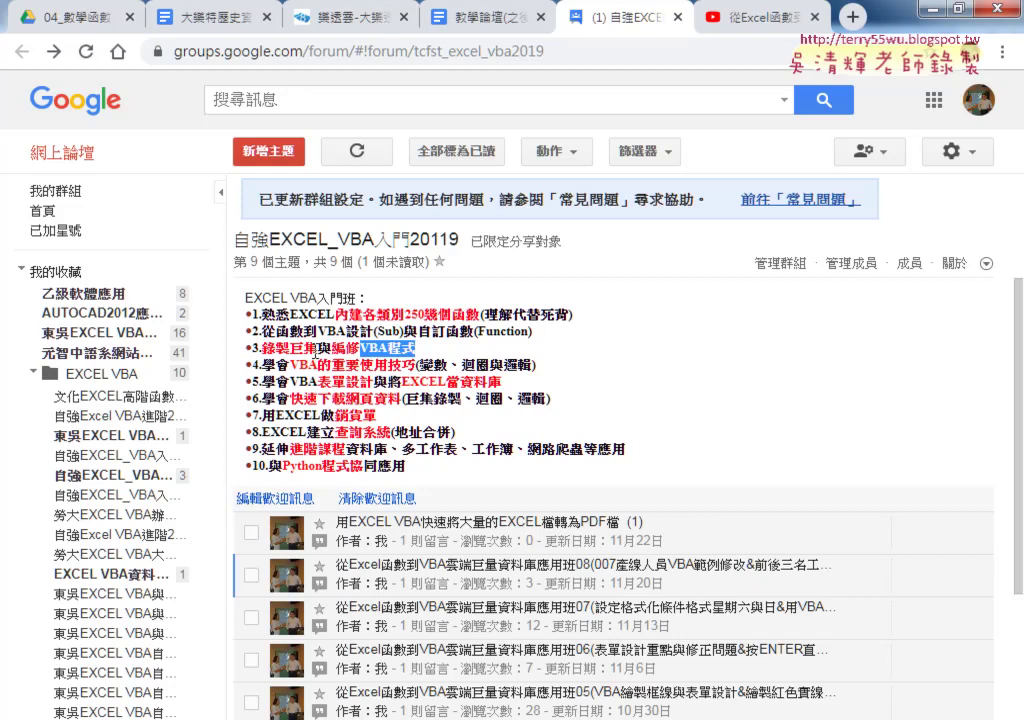
{"action": "left_click_drag", "start_coordinate": [263, 349], "coordinate": [388, 349]}
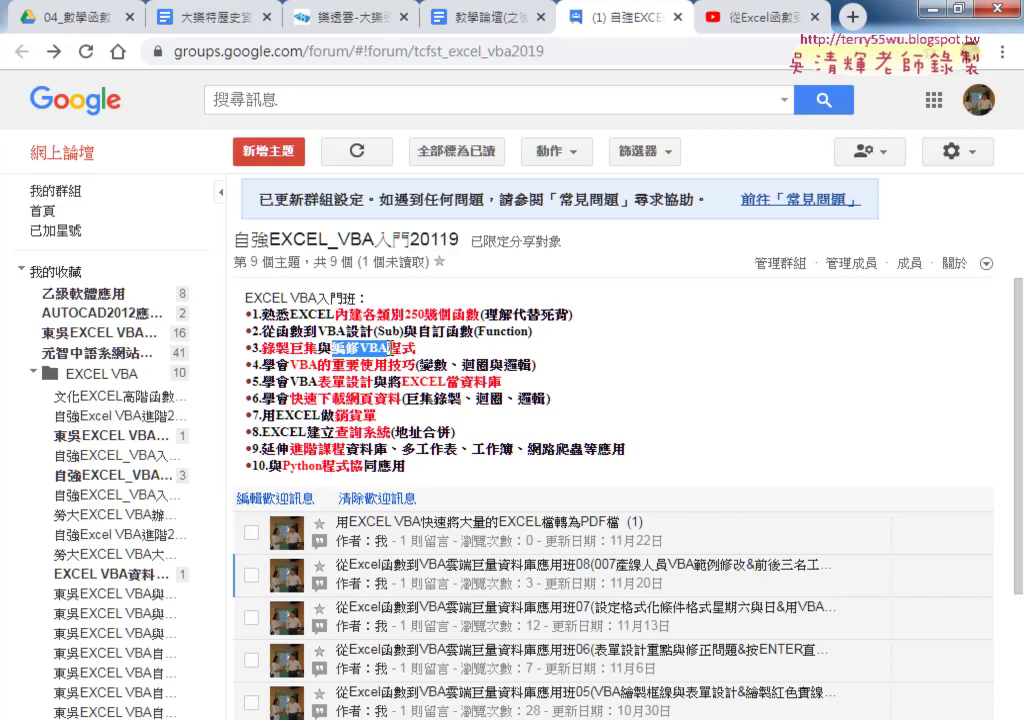
{"action": "left_click_drag", "start_coordinate": [318, 347], "coordinate": [262, 347]}
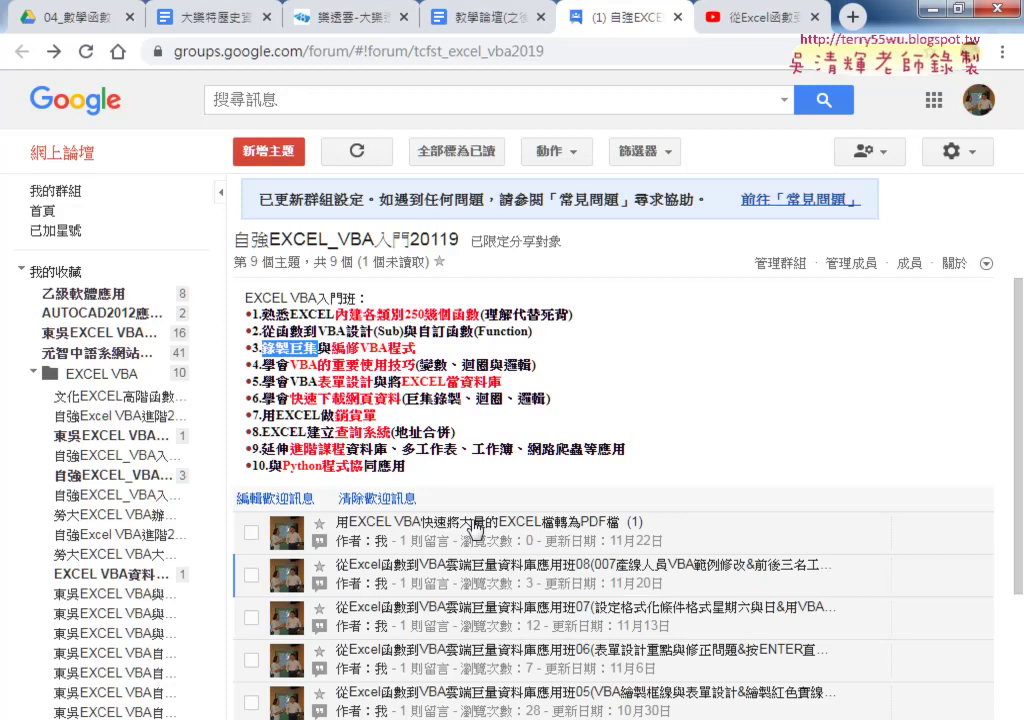
Open the class 08 lottery topic and highlight 007, 累加技巧 and 前後三名工資 in its lesson items
{"action": "left_click", "coordinate": [532, 590]}
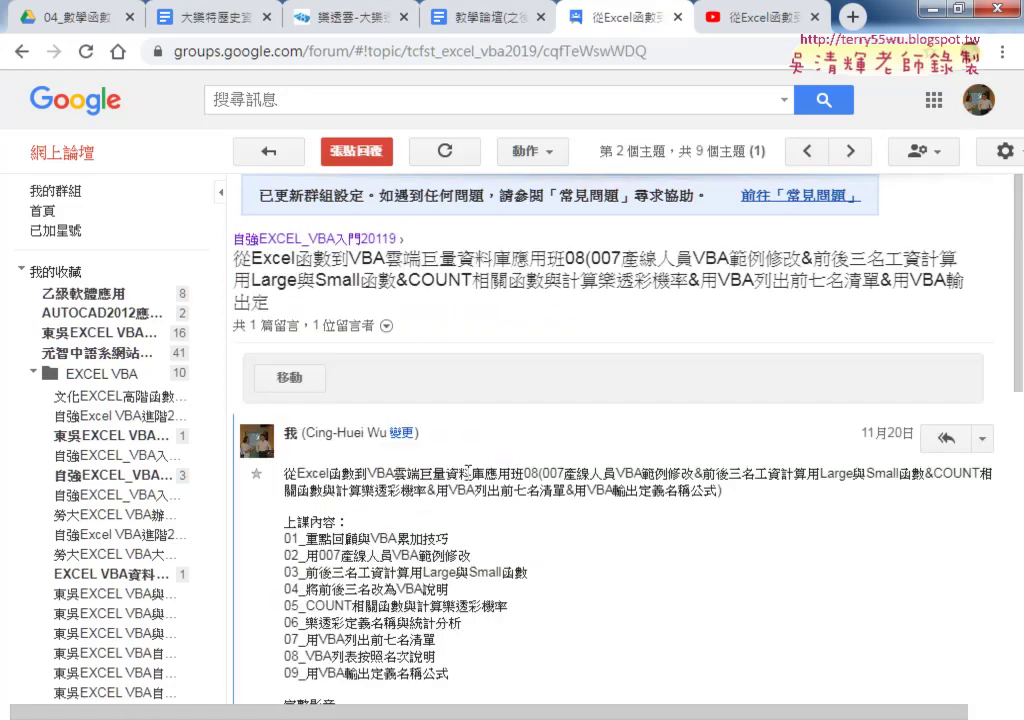
{"action": "scroll", "coordinate": [467, 475], "scroll_direction": "down", "scroll_amount": 3}
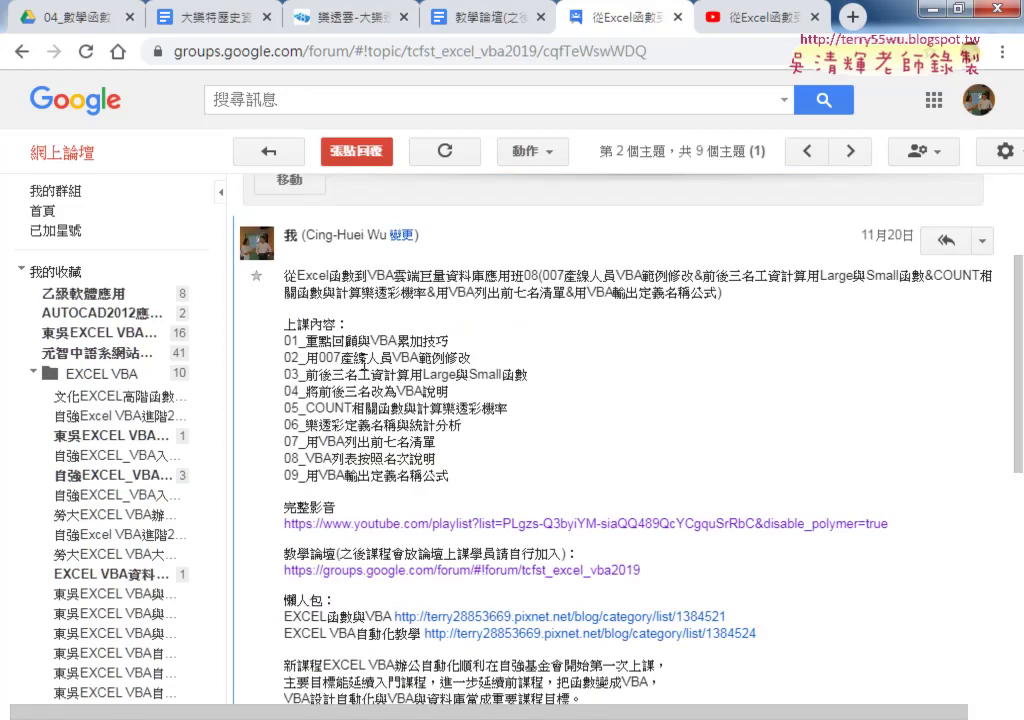
{"action": "left_click_drag", "start_coordinate": [318, 357], "coordinate": [351, 357]}
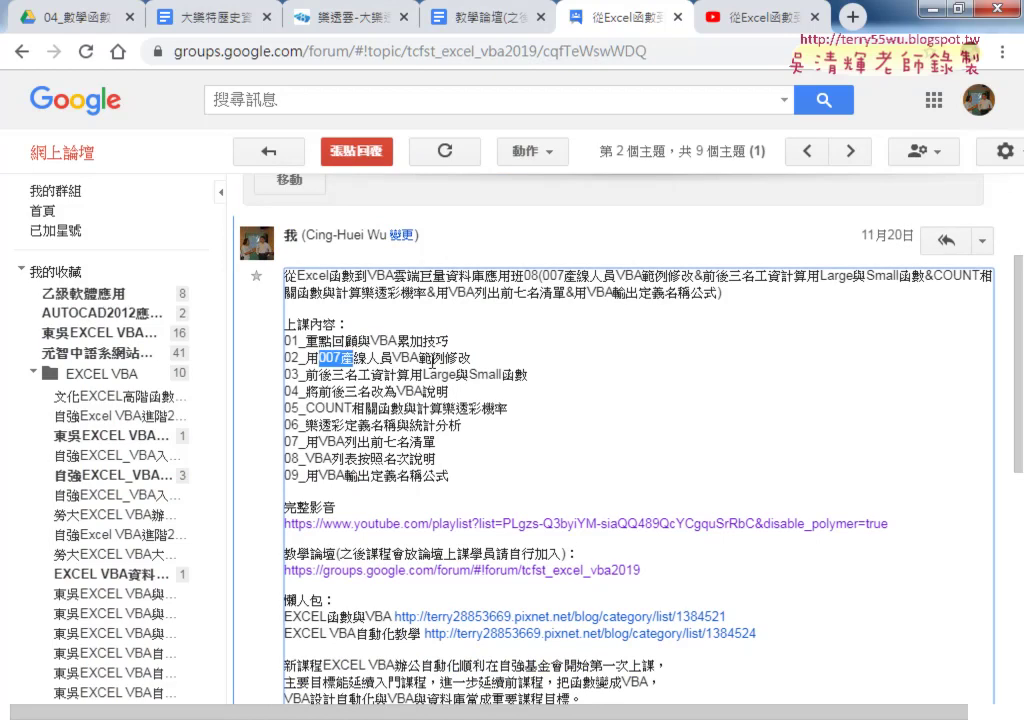
{"action": "mouse_move", "coordinate": [306, 374]}
{"action": "left_mouse_down"}
{"action": "mouse_move", "coordinate": [396, 374]}
{"action": "mouse_move", "coordinate": [451, 341]}
{"action": "left_mouse_up"}
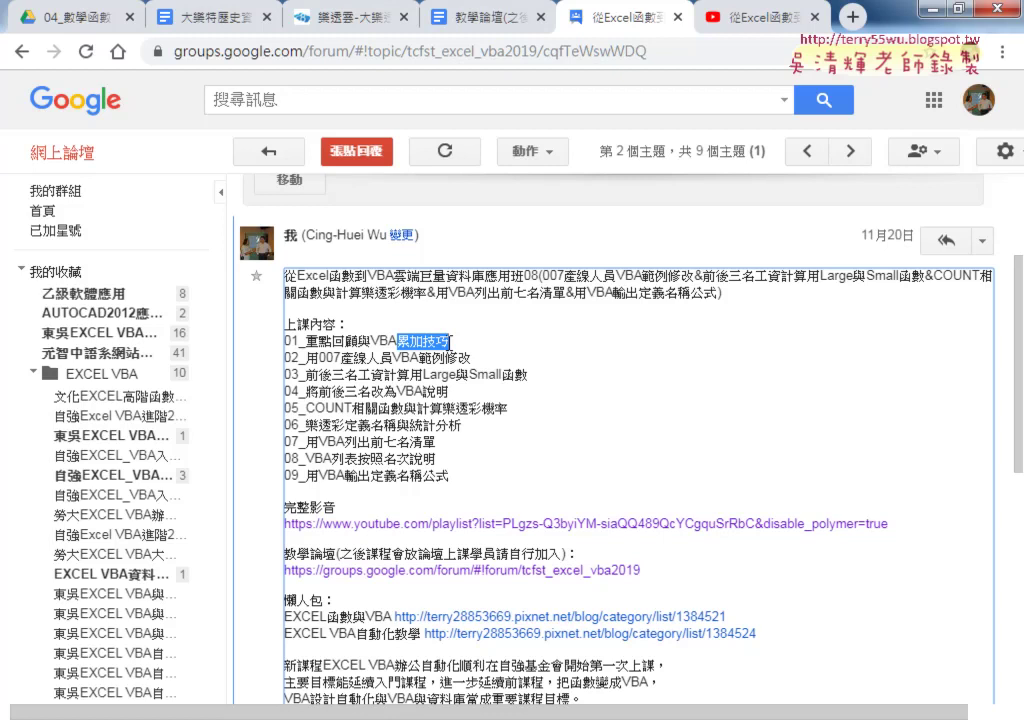
{"action": "left_click_drag", "start_coordinate": [306, 374], "coordinate": [469, 375]}
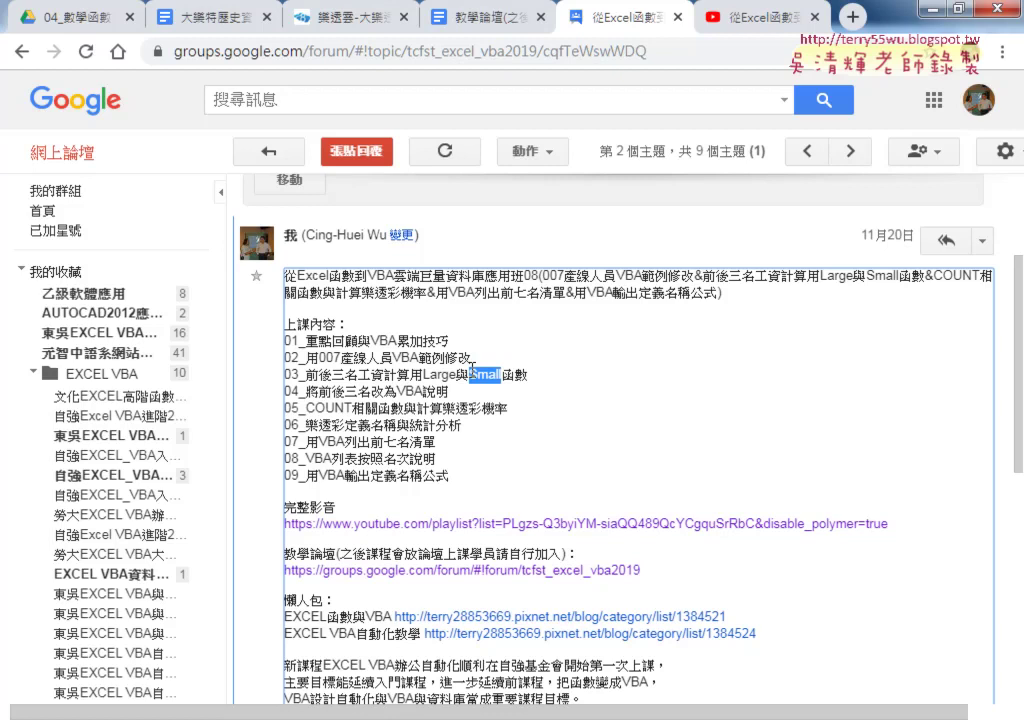
{"action": "left_click_drag", "start_coordinate": [437, 375], "coordinate": [456, 375]}
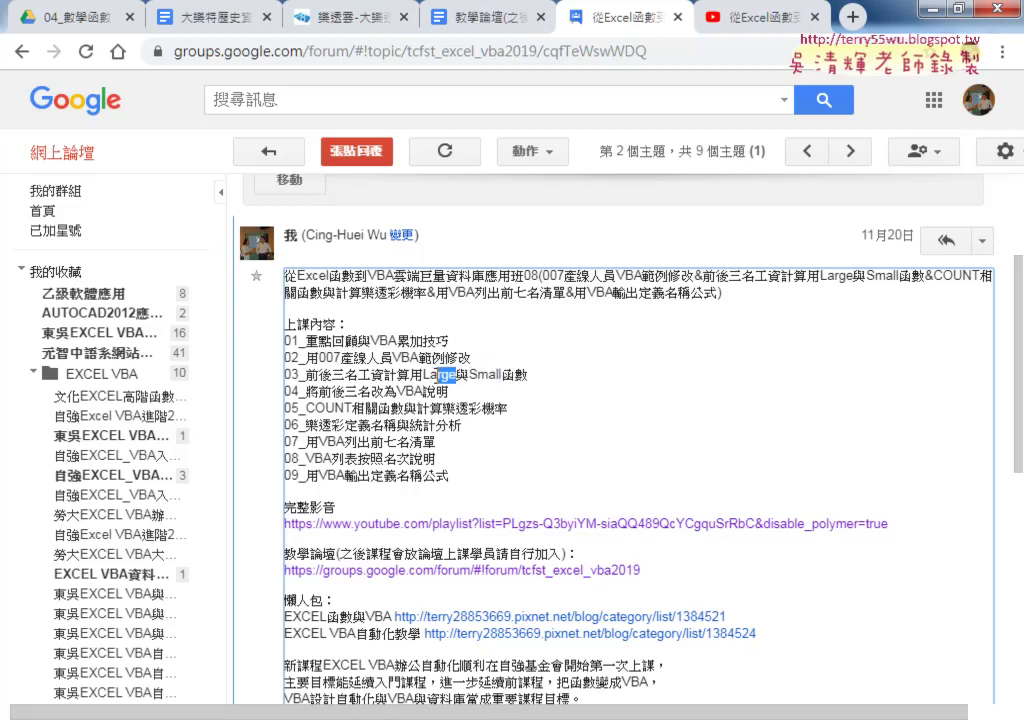
Highlight Small, COUNT, 計算樂透彩機率, 定義名稱 and 統計分析, then bring the Excel workbook forward
{"action": "left_click", "coordinate": [498, 375]}
{"action": "double_click", "coordinate": [498, 375]}
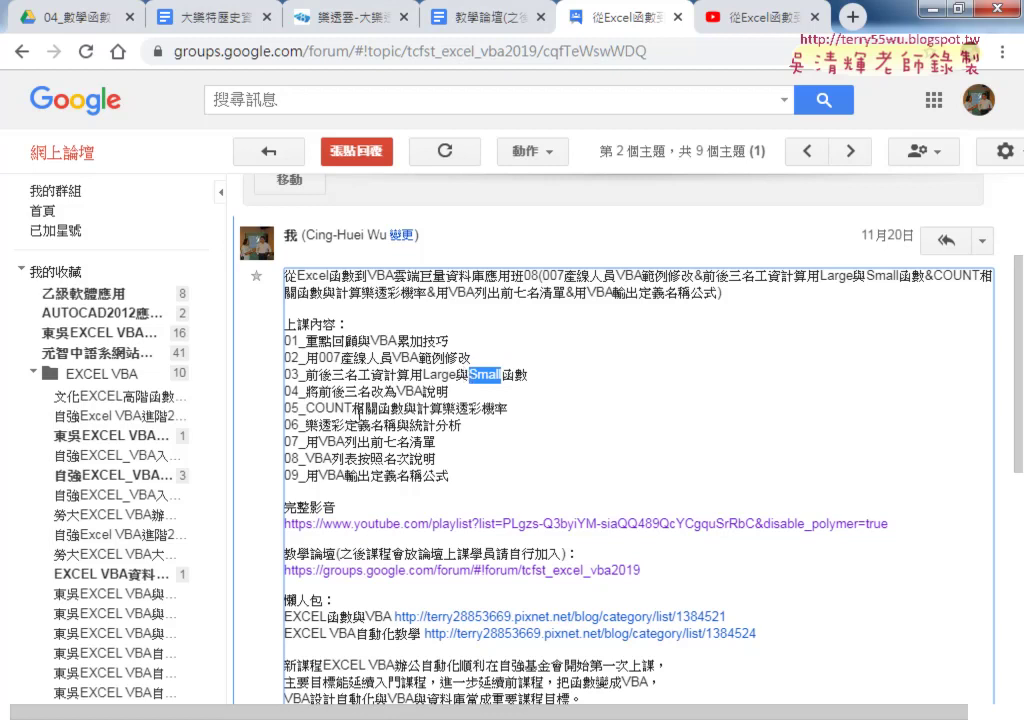
{"action": "left_click_drag", "start_coordinate": [352, 408], "coordinate": [308, 408]}
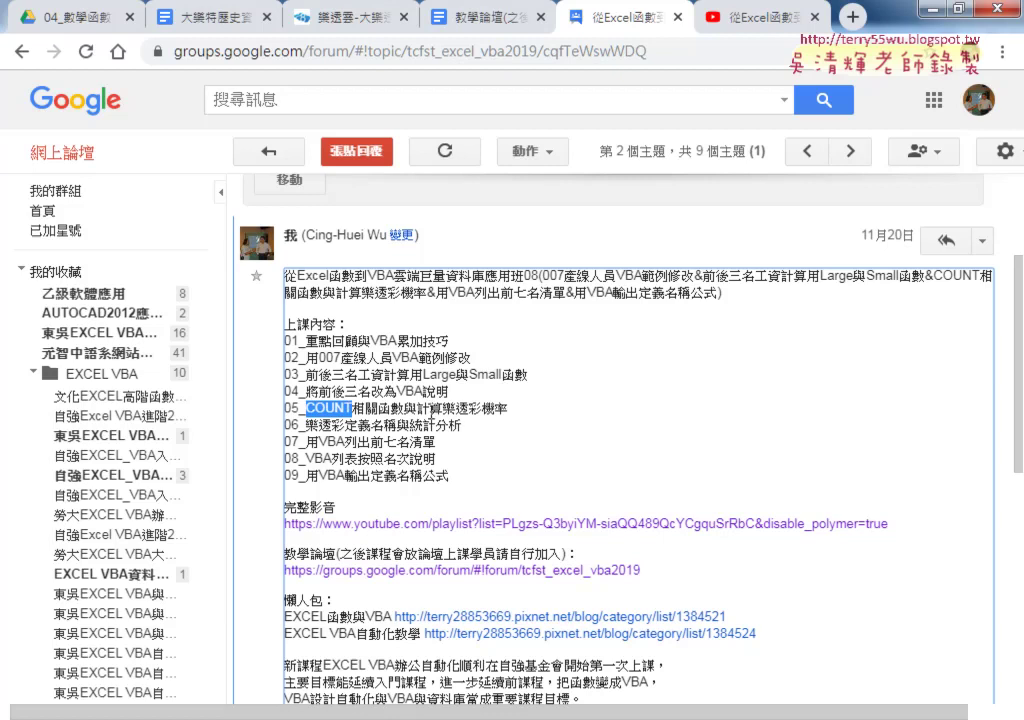
{"action": "left_click_drag", "start_coordinate": [417, 409], "coordinate": [509, 409]}
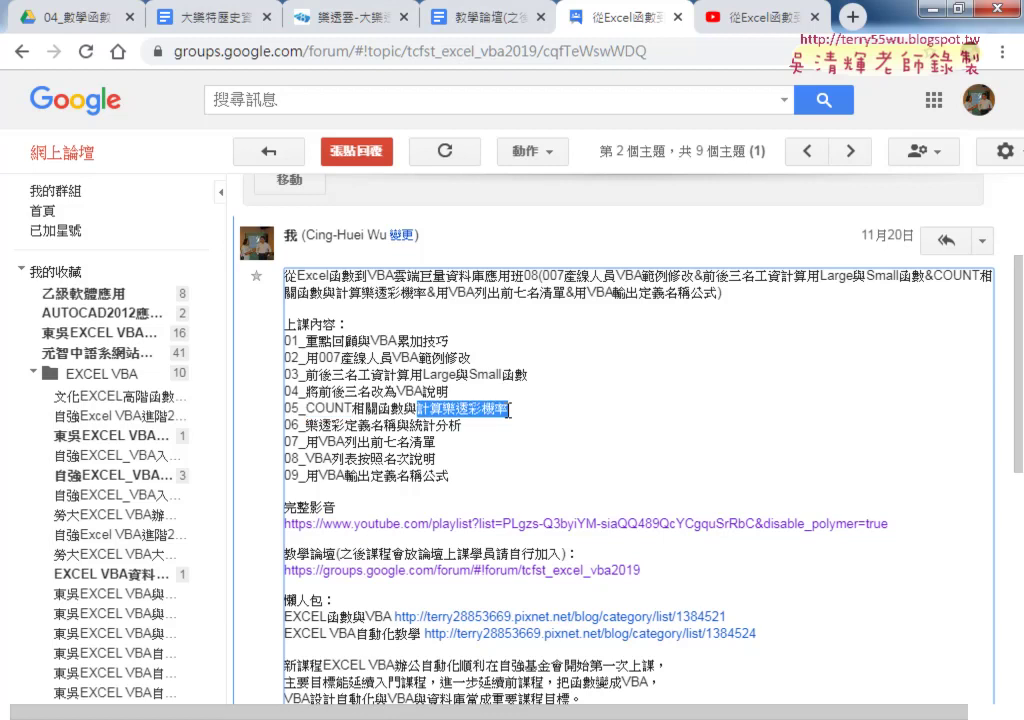
{"action": "left_click_drag", "start_coordinate": [345, 425], "coordinate": [398, 425]}
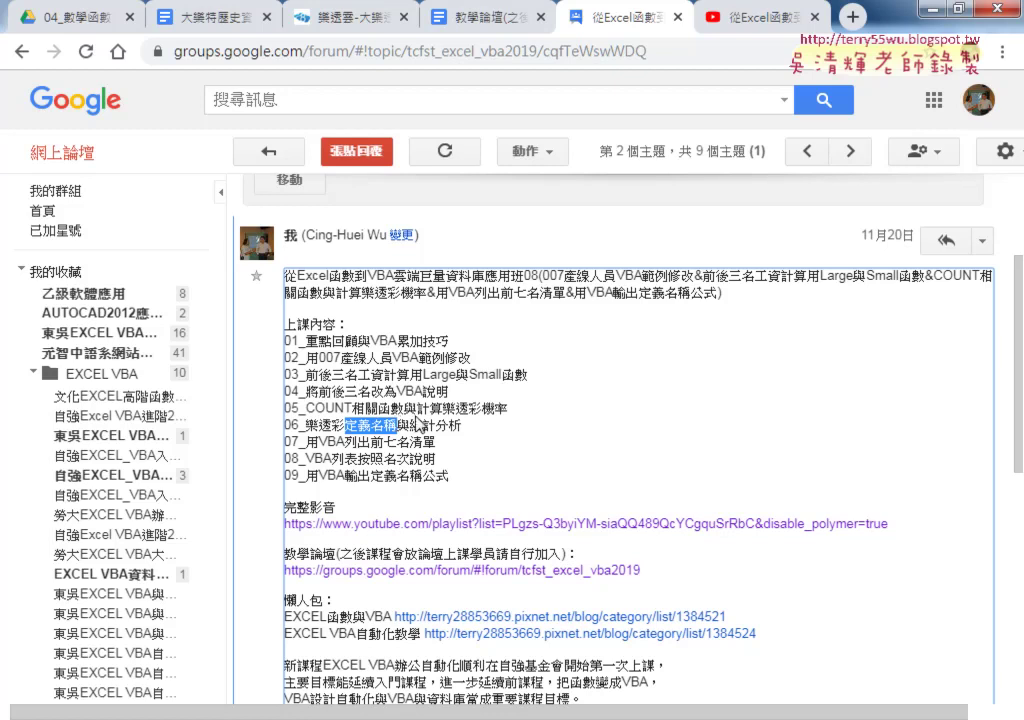
{"action": "left_click_drag", "start_coordinate": [410, 426], "coordinate": [451, 426]}
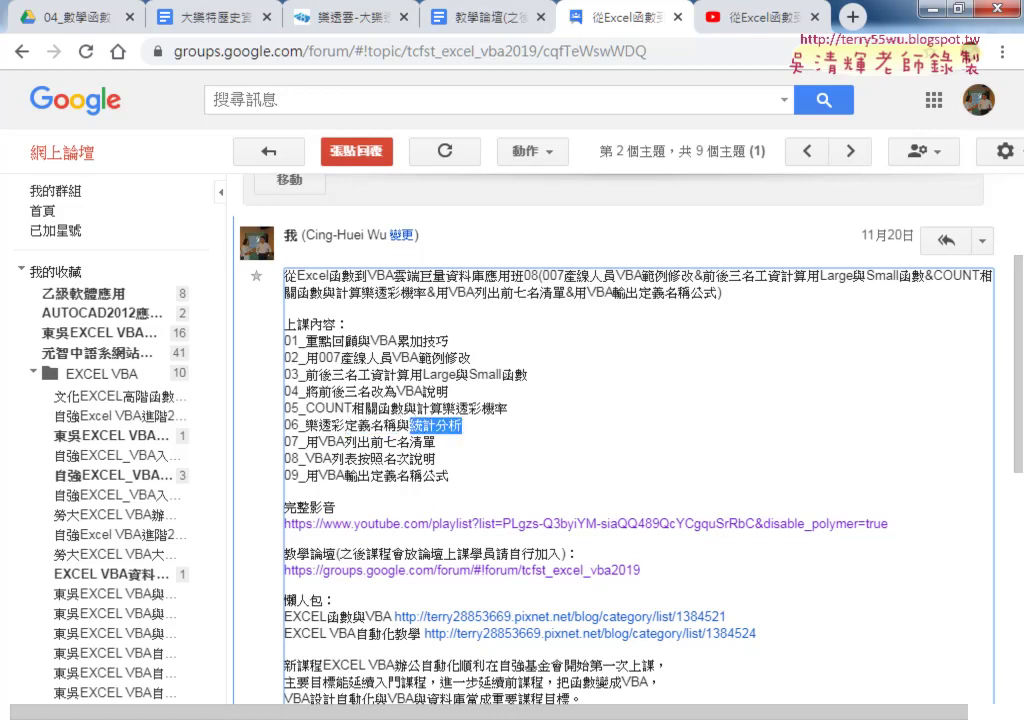
{"action": "key", "text": "alt+Tab"}
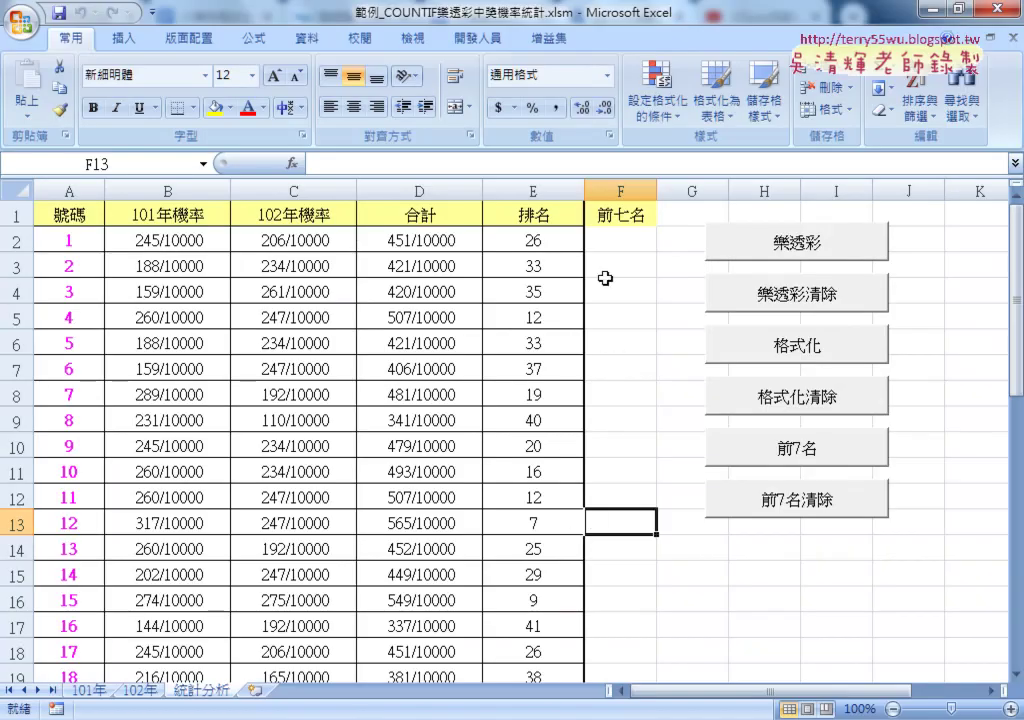
{"action": "left_click", "coordinate": [776, 292]}
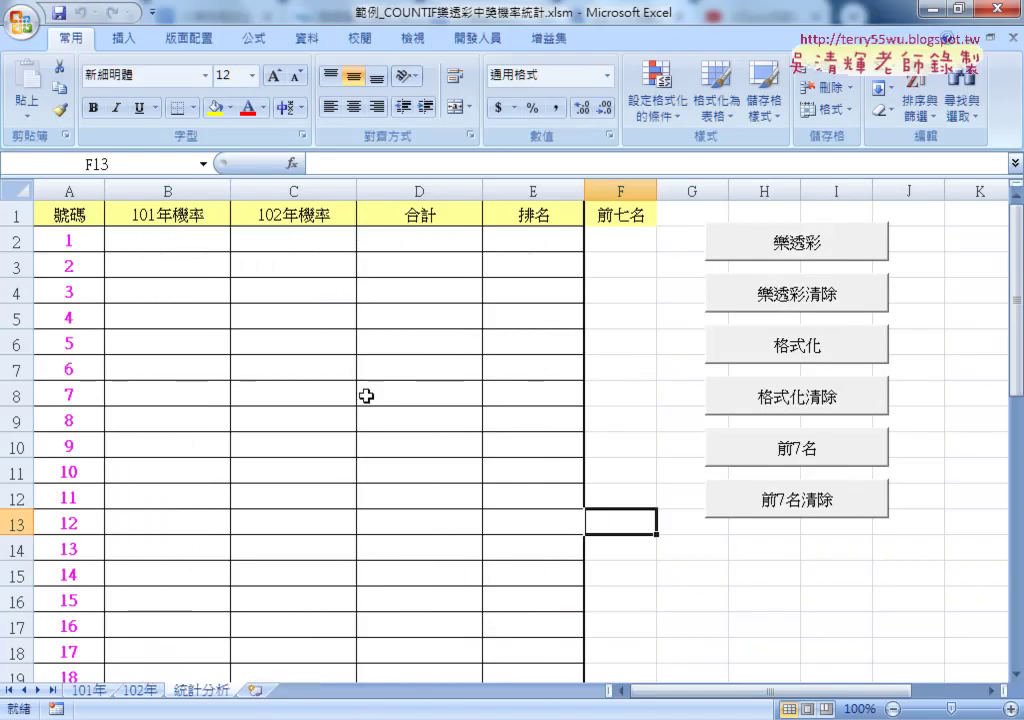
{"action": "left_click", "coordinate": [769, 242]}
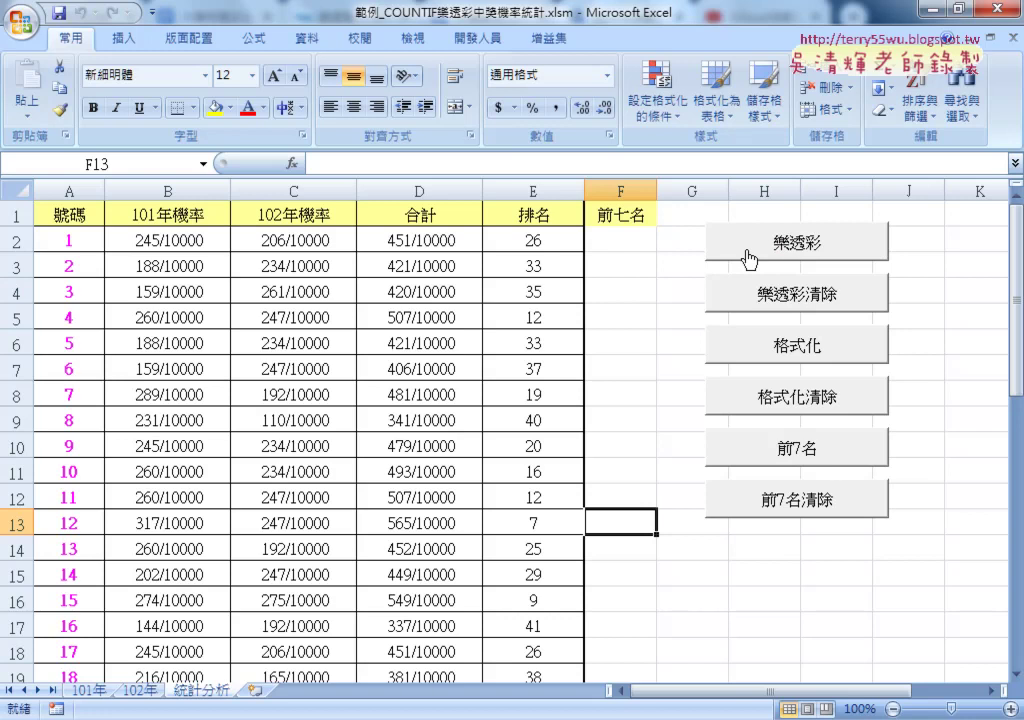
{"action": "left_click", "coordinate": [190, 243]}
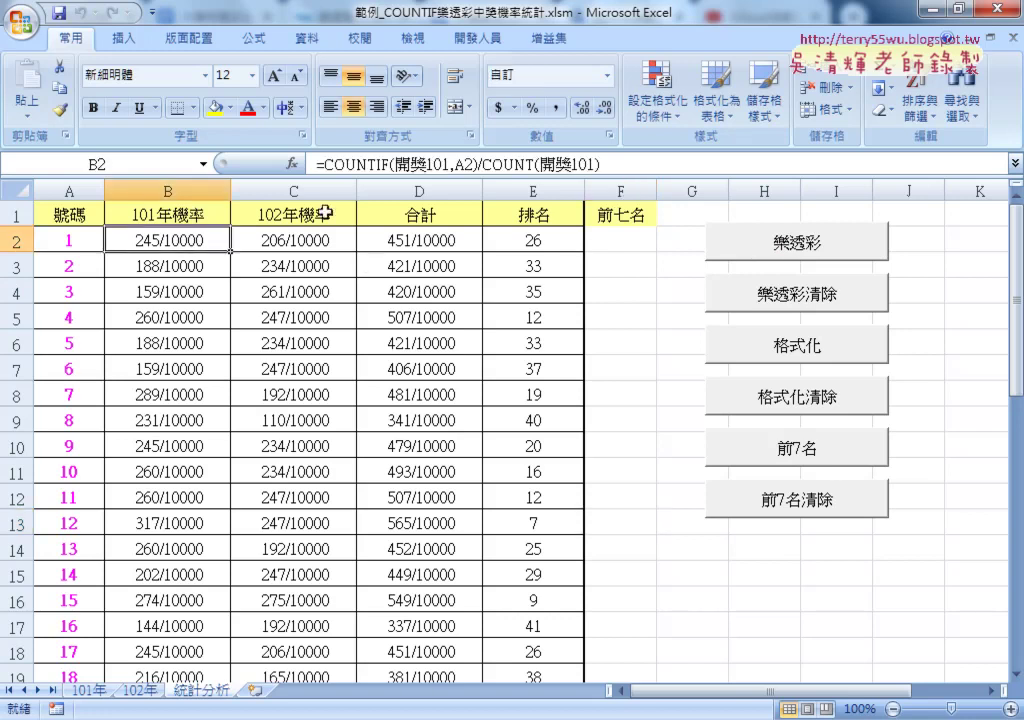
{"action": "left_click", "coordinate": [290, 238]}
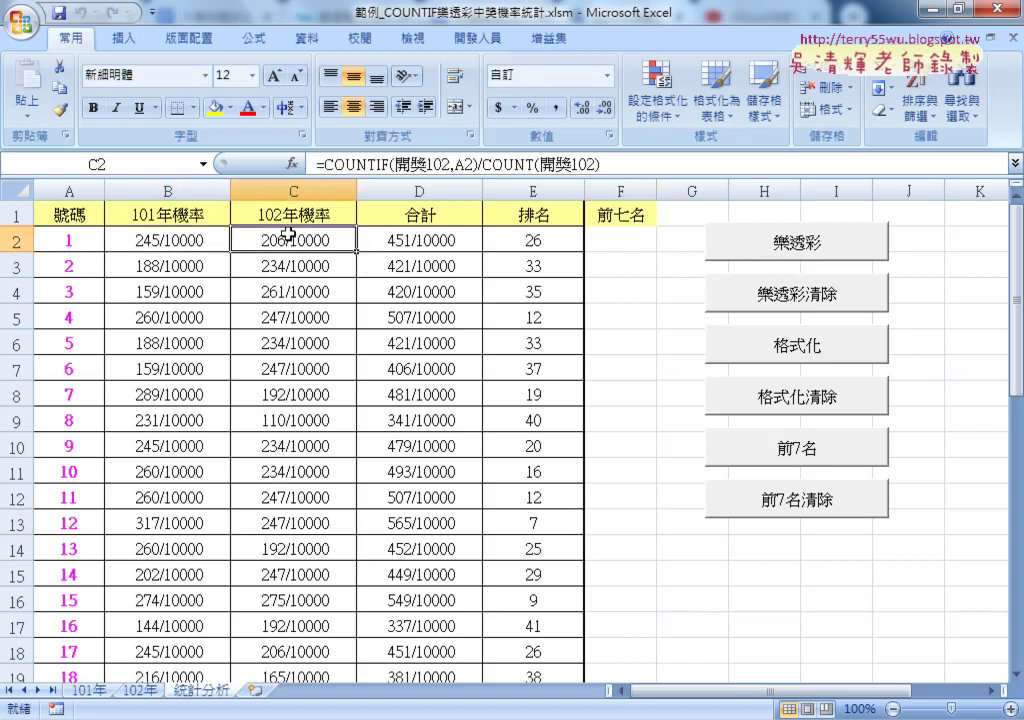
{"action": "left_click", "coordinate": [400, 238]}
{"action": "left_click", "coordinate": [496, 237]}
{"action": "left_click", "coordinate": [197, 237]}
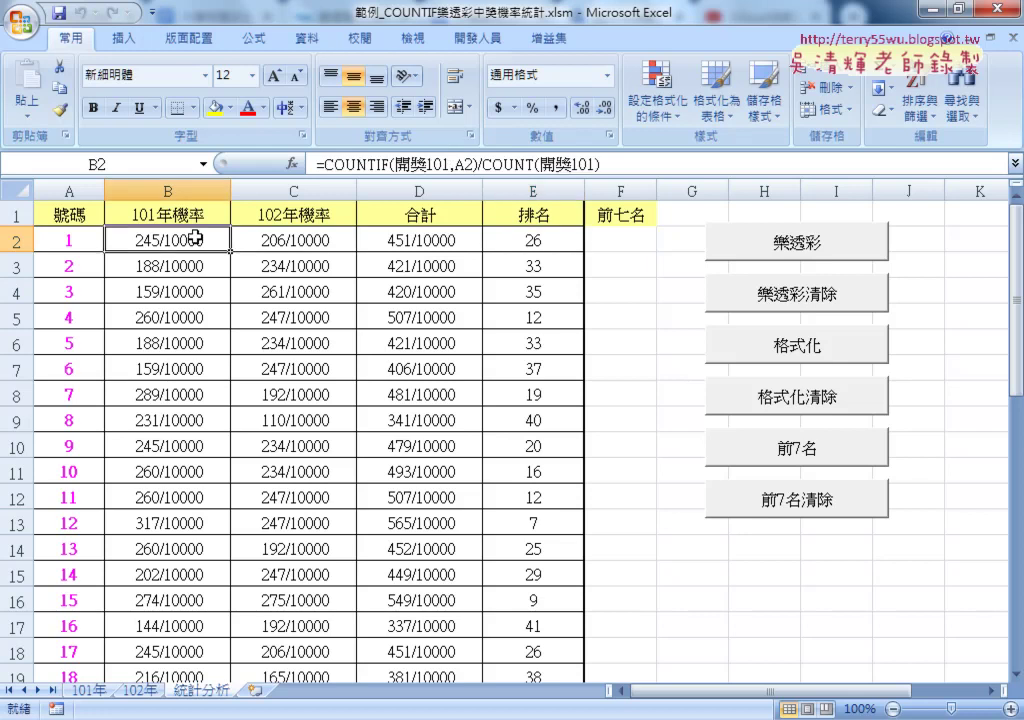
{"action": "left_click", "coordinate": [393, 162]}
{"action": "left_click_drag", "start_coordinate": [393, 162], "coordinate": [451, 162]}
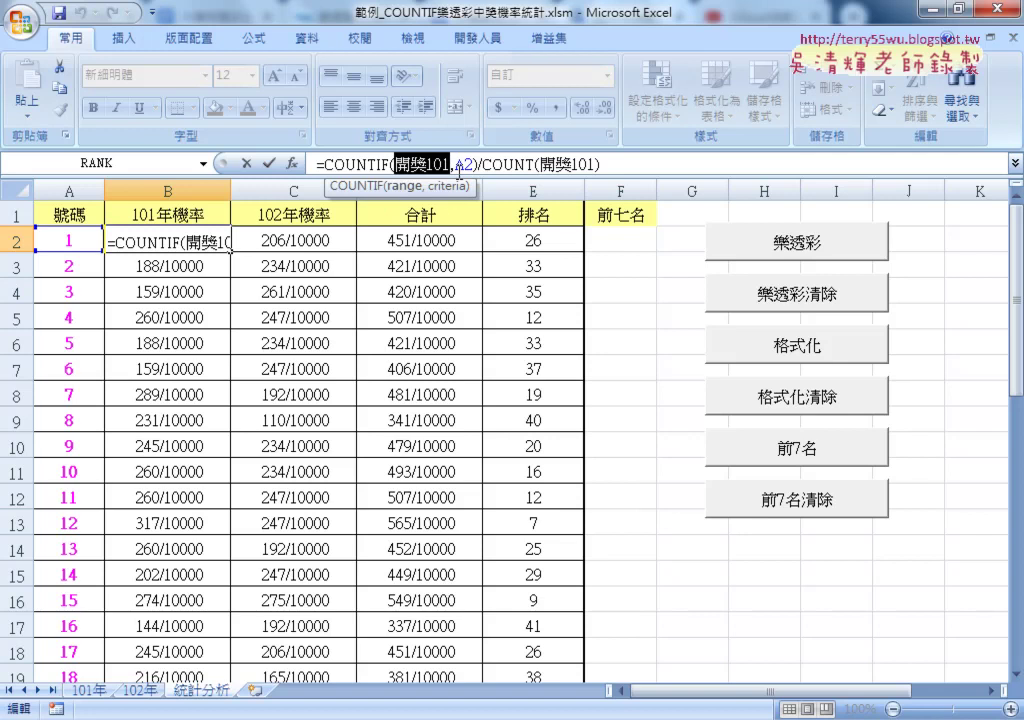
{"action": "left_click_drag", "start_coordinate": [455, 163], "coordinate": [473, 163]}
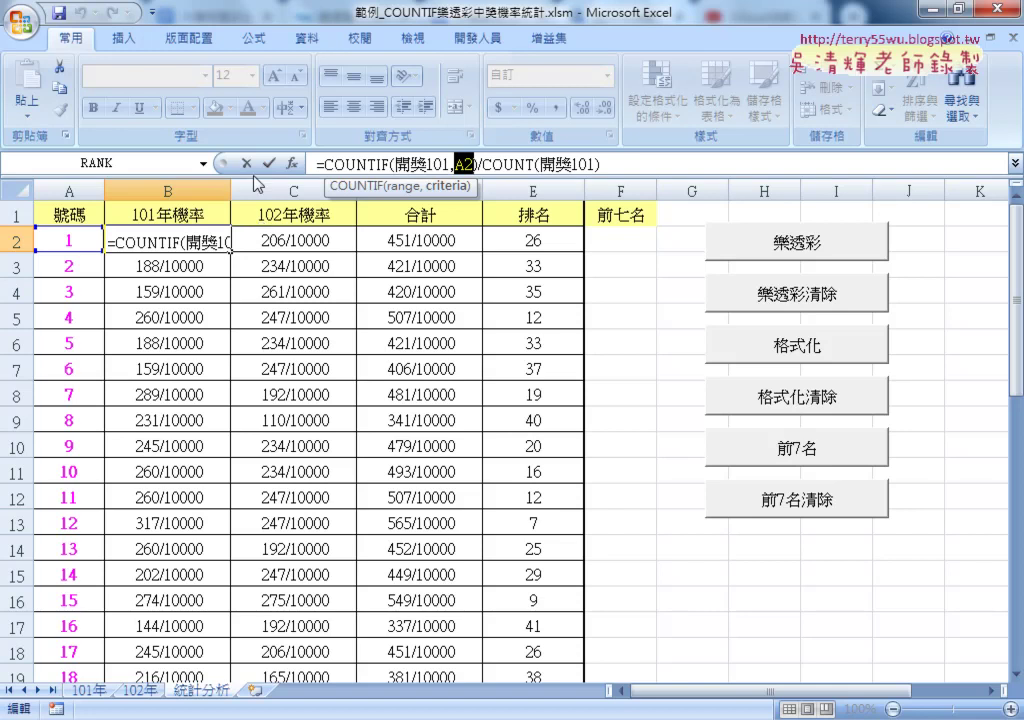
{"action": "key", "text": "ctrl+Return"}
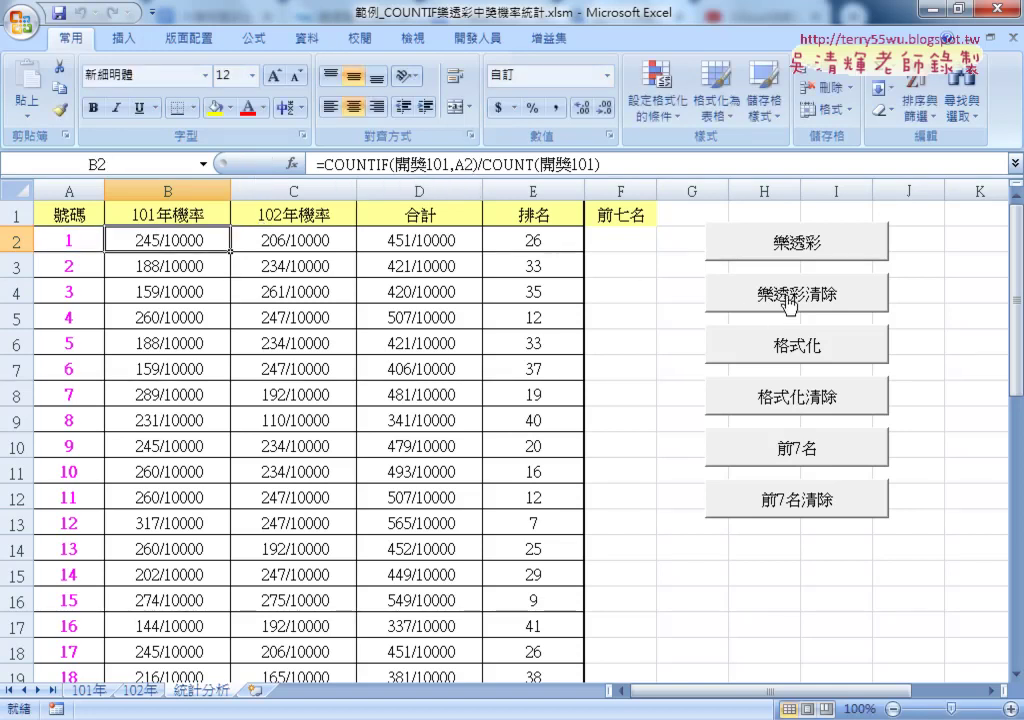
{"action": "left_click", "coordinate": [790, 318]}
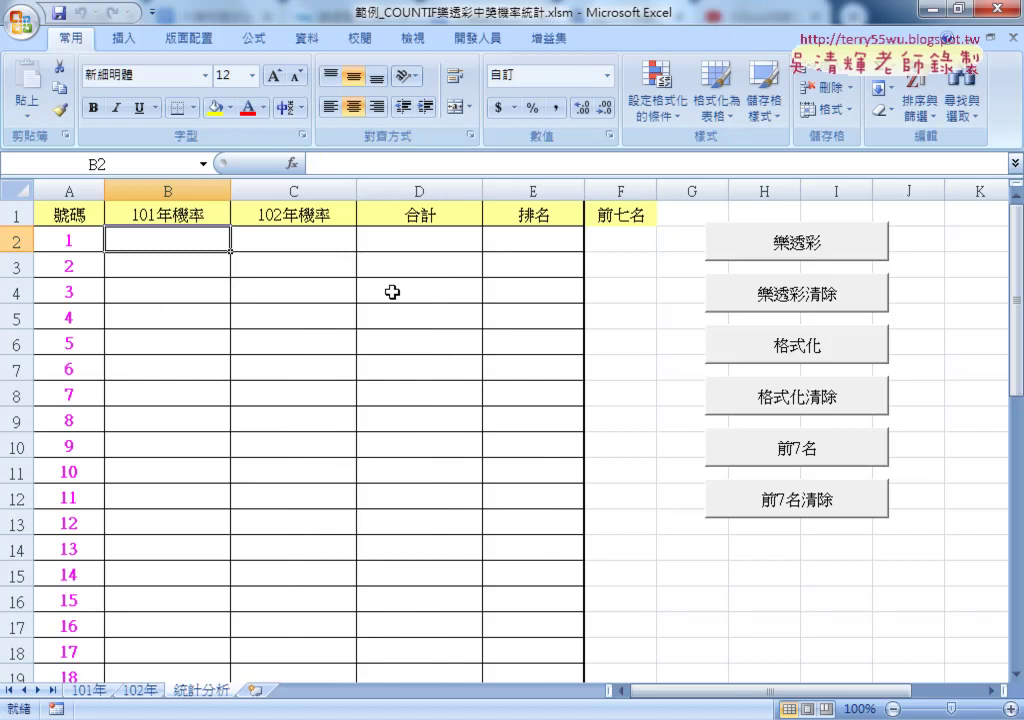
{"action": "left_click", "coordinate": [748, 250]}
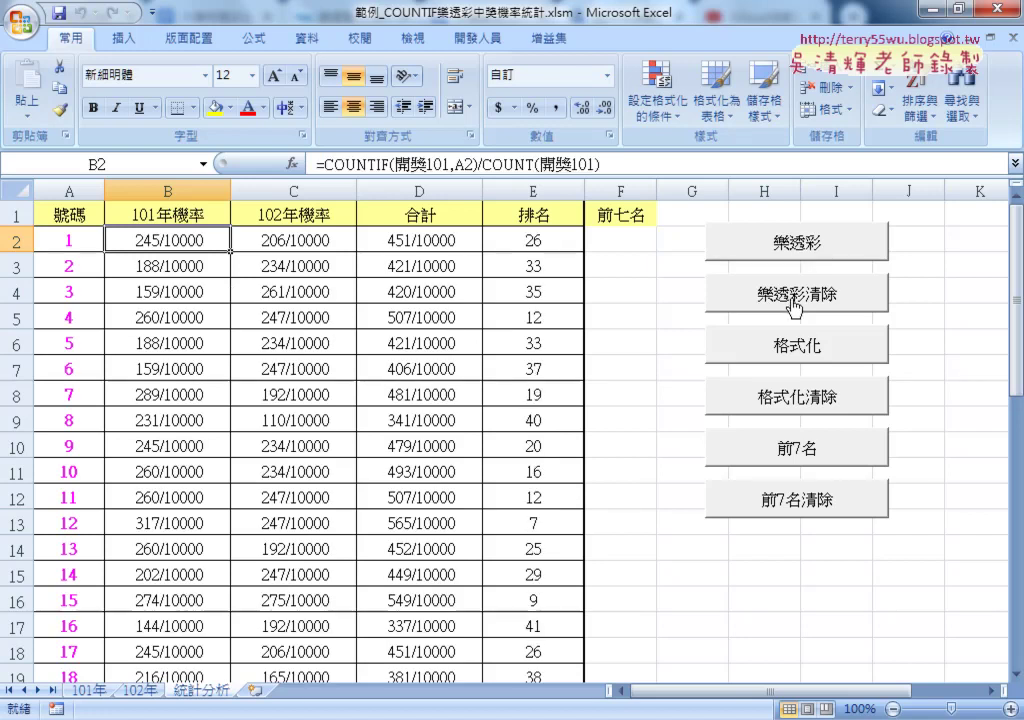
{"action": "left_click", "coordinate": [795, 308]}
{"action": "left_click", "coordinate": [800, 243]}
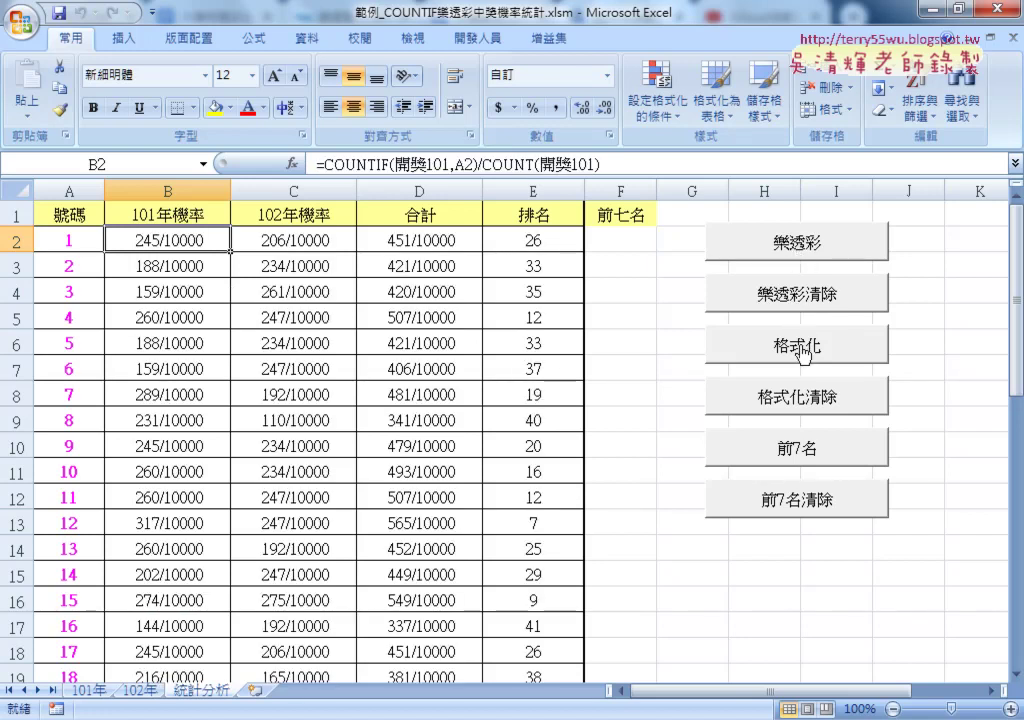
Run the 格式化 macro to fill the top-seven ranked numbers yellow in the 號碼 column
{"action": "left_click", "coordinate": [510, 528]}
{"action": "left_click", "coordinate": [80, 525]}
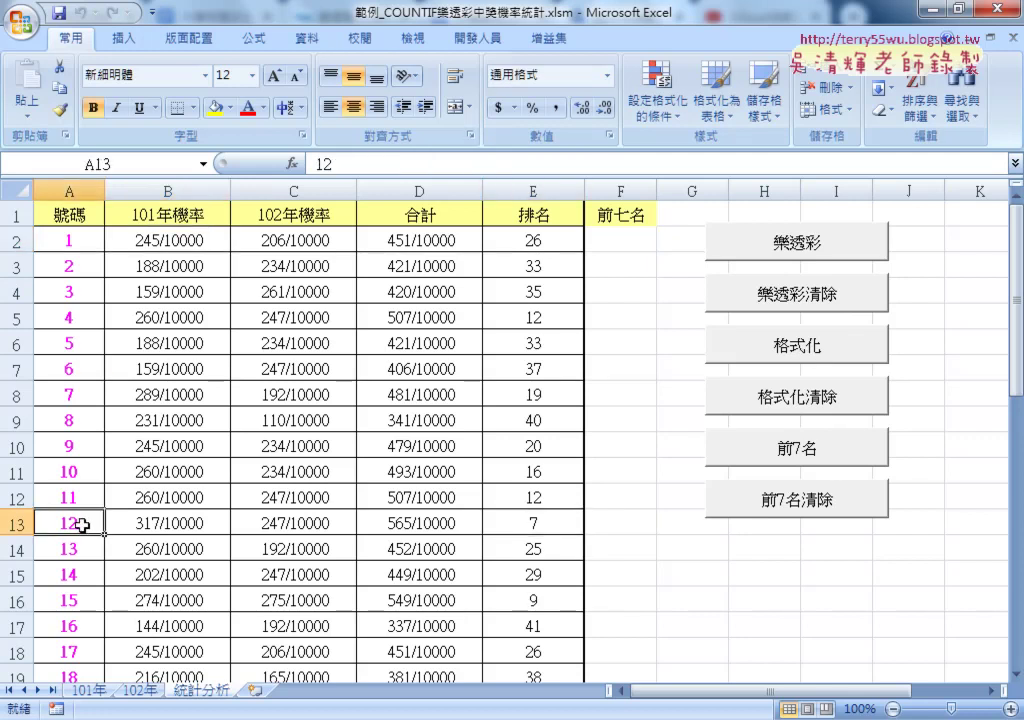
{"action": "left_click", "coordinate": [709, 347]}
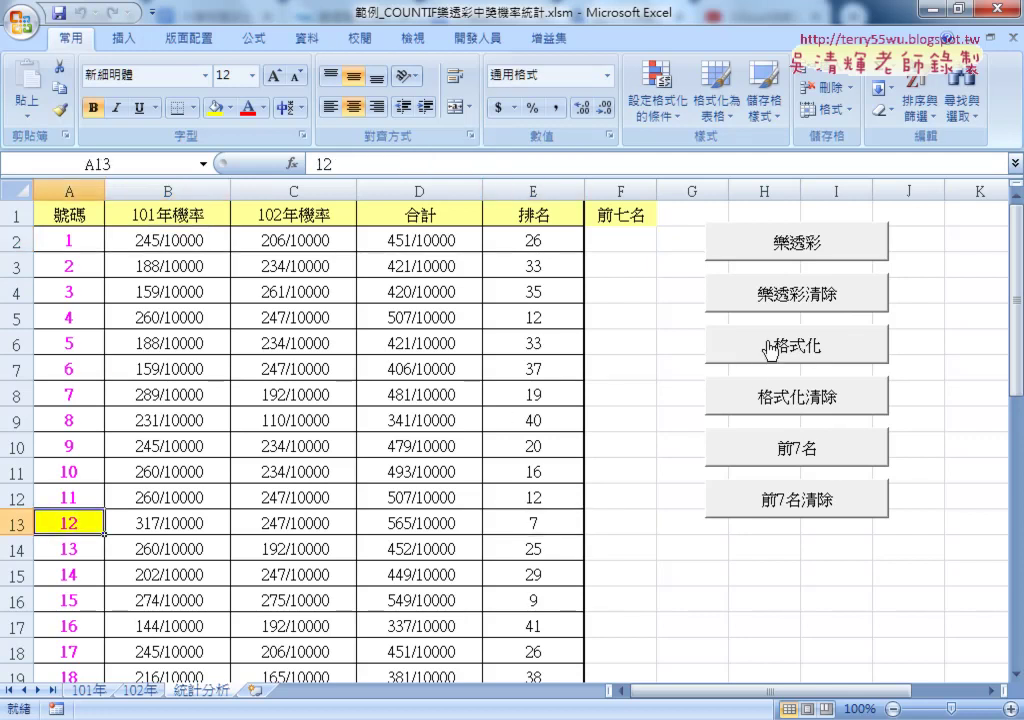
{"action": "scroll", "coordinate": [290, 520], "scroll_direction": "down", "scroll_amount": 4}
{"action": "scroll", "coordinate": [290, 520], "scroll_direction": "down", "scroll_amount": 2}
{"action": "scroll", "coordinate": [290, 520], "scroll_direction": "down", "scroll_amount": 1}
{"action": "scroll", "coordinate": [290, 520], "scroll_direction": "up", "scroll_amount": 3}
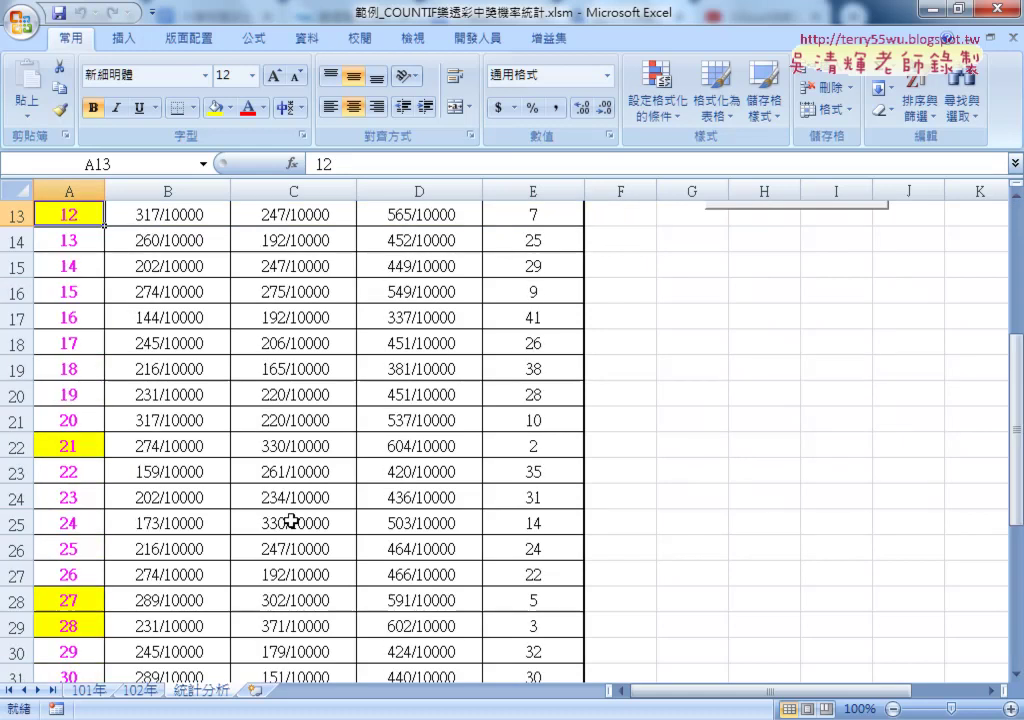
{"action": "scroll", "coordinate": [290, 520], "scroll_direction": "up", "scroll_amount": 4}
{"action": "scroll", "coordinate": [290, 520], "scroll_direction": "down", "scroll_amount": 3}
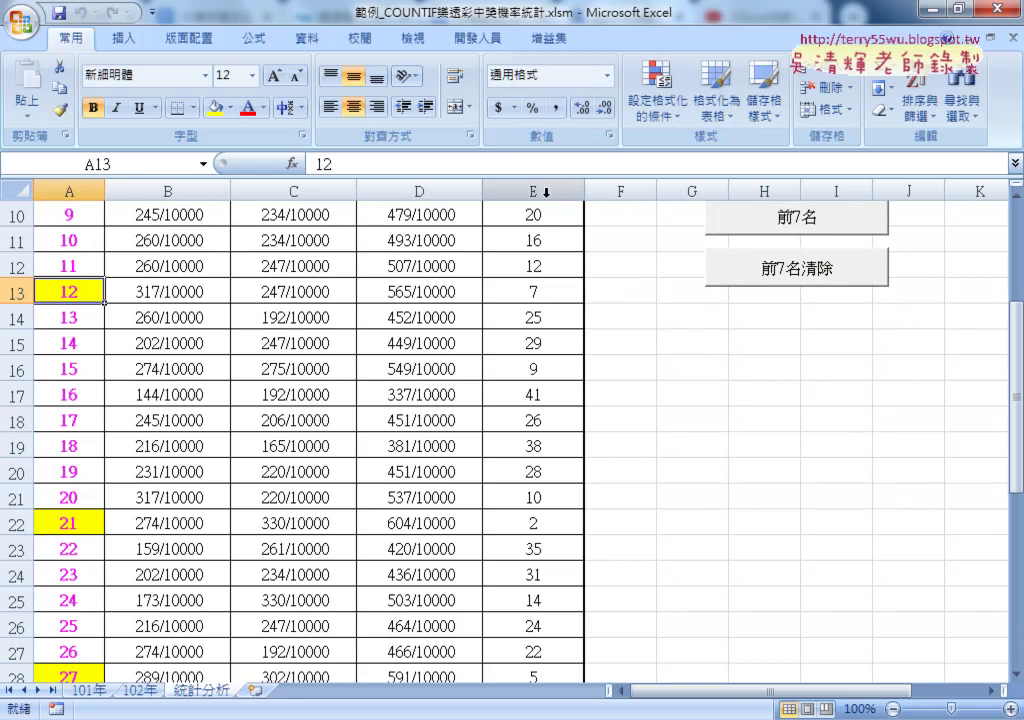
{"action": "scroll", "coordinate": [340, 269], "scroll_direction": "up", "scroll_amount": 3}
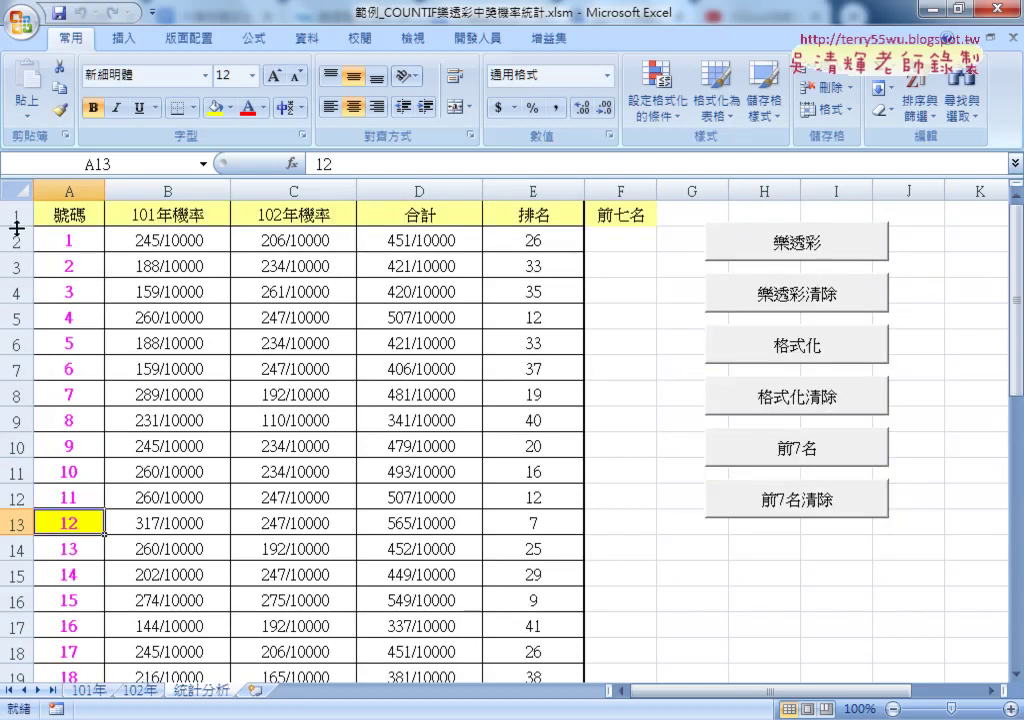
Review column E's RANK formula for number 12
{"action": "left_click", "coordinate": [541, 193]}
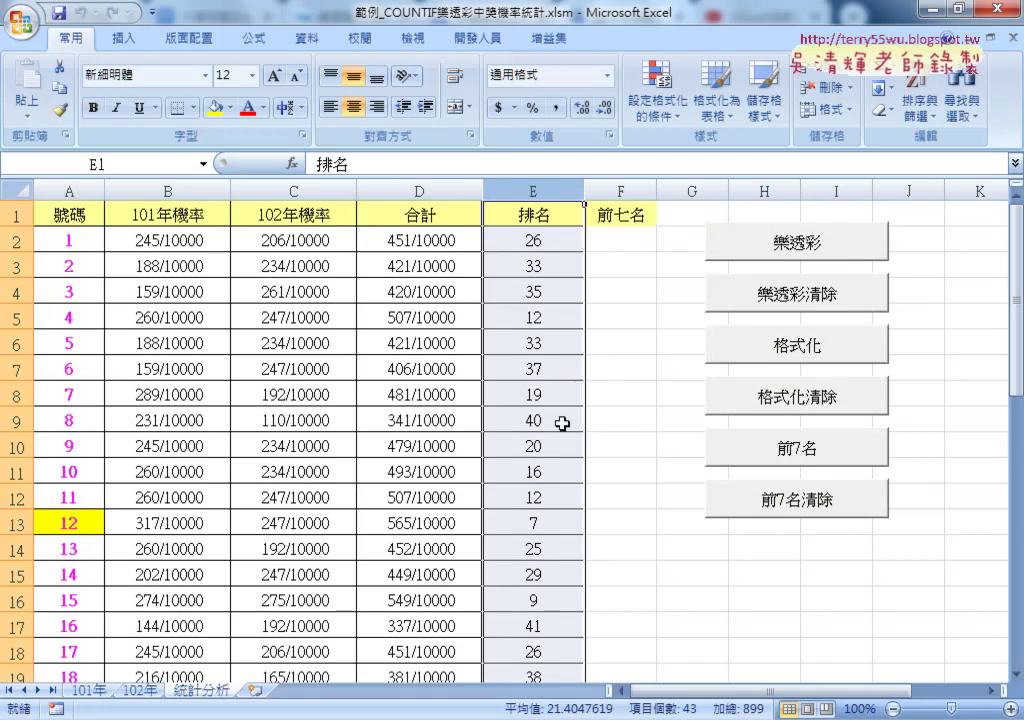
{"action": "left_click", "coordinate": [553, 523]}
{"action": "scroll", "coordinate": [552, 524], "scroll_direction": "down", "scroll_amount": 1}
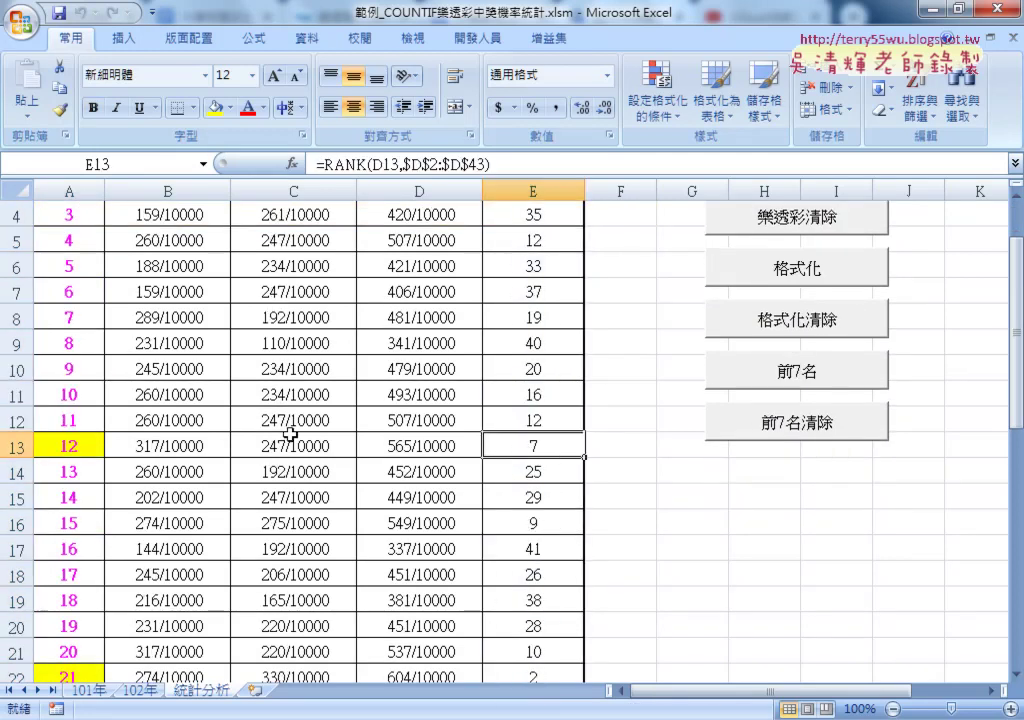
{"action": "left_click", "coordinate": [75, 445]}
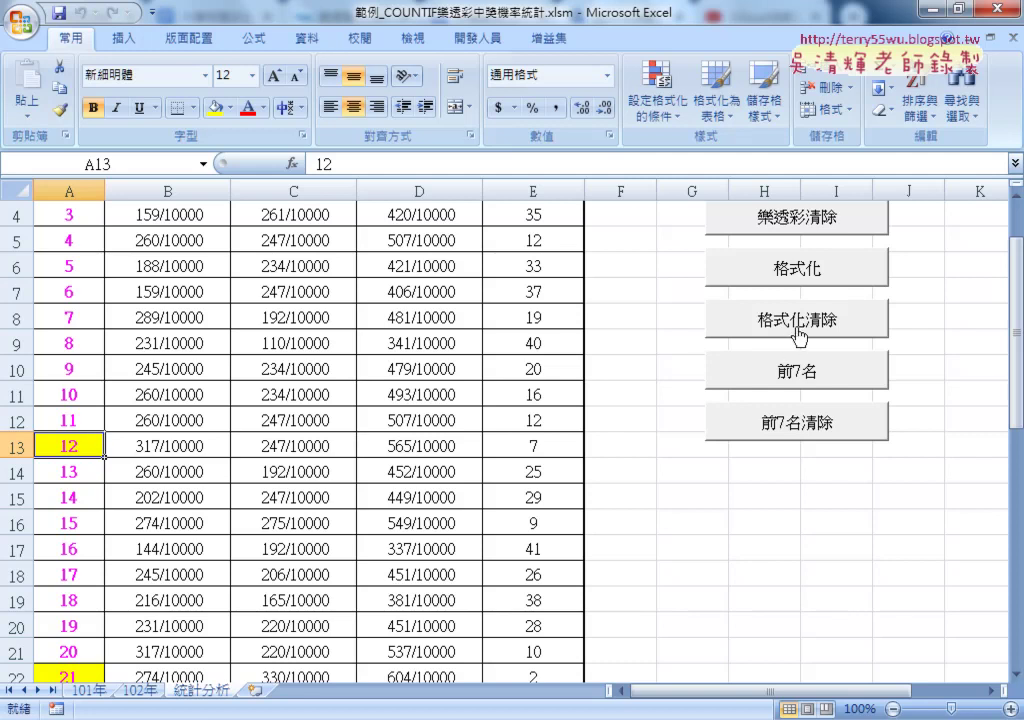
{"action": "scroll", "coordinate": [657, 384], "scroll_direction": "up", "scroll_amount": 1}
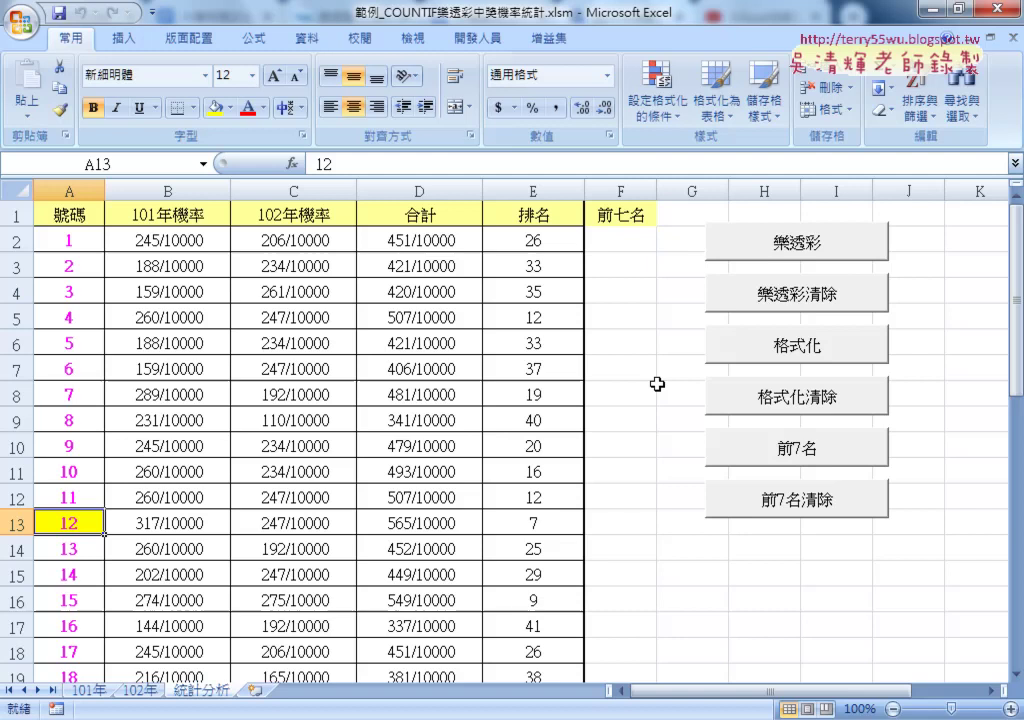
Clear the highlighting with 格式化清除, reapply 格式化, and check numbers 21 and 27
{"action": "left_click", "coordinate": [797, 394]}
{"action": "left_click", "coordinate": [785, 352]}
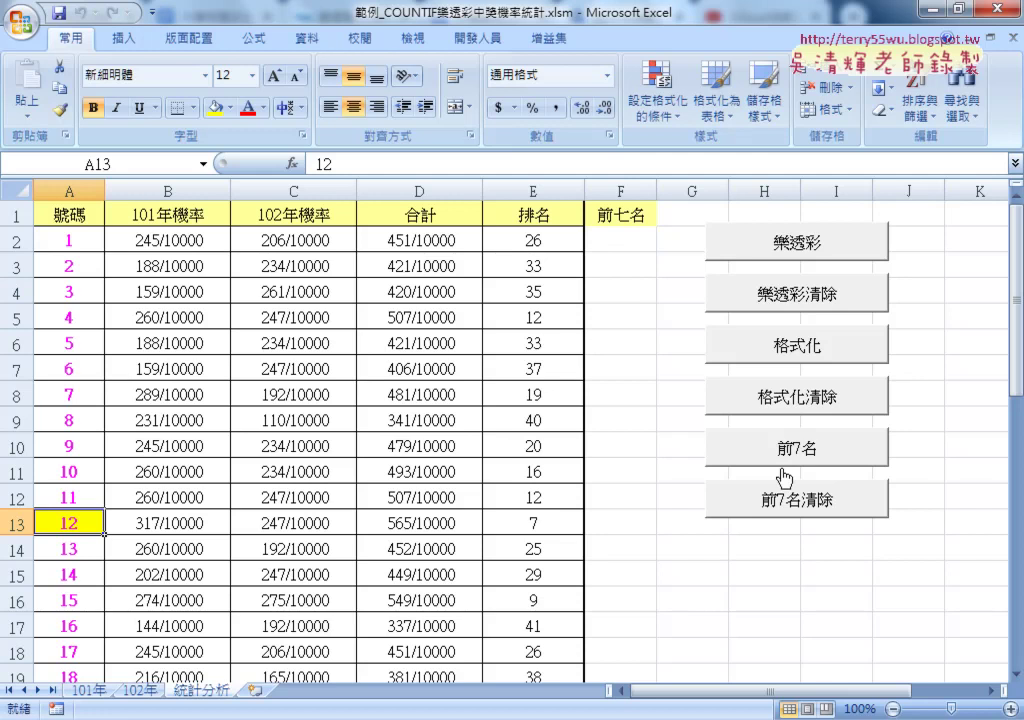
{"action": "scroll", "coordinate": [92, 540], "scroll_direction": "down", "scroll_amount": 3}
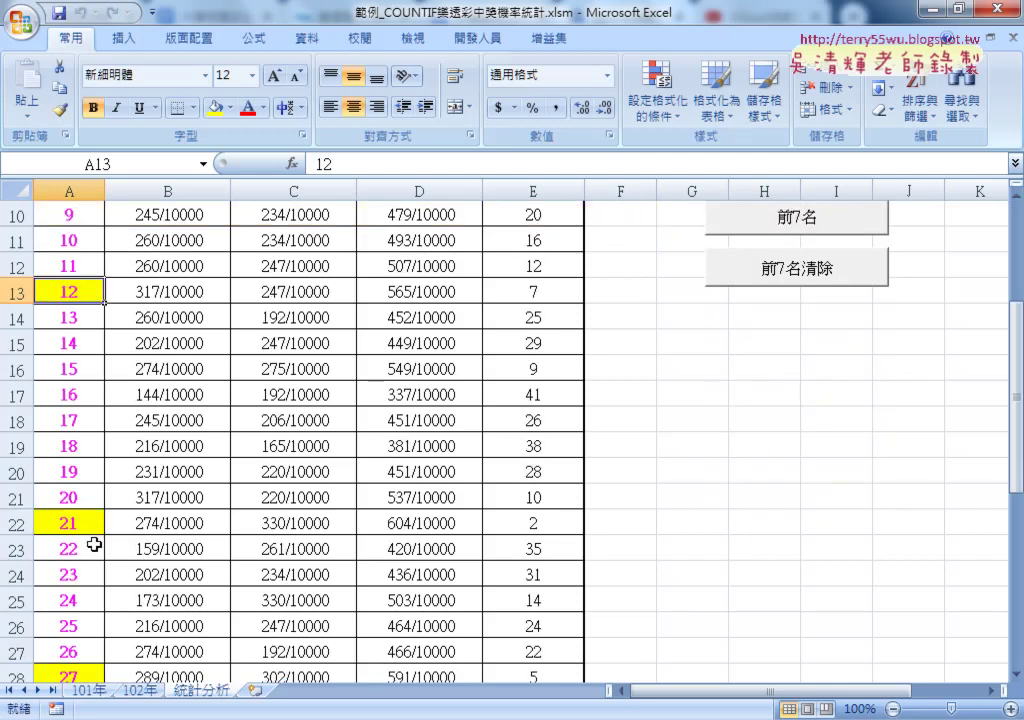
{"action": "left_click", "coordinate": [70, 526]}
{"action": "scroll", "coordinate": [72, 530], "scroll_direction": "down", "scroll_amount": 2}
{"action": "left_click", "coordinate": [71, 523]}
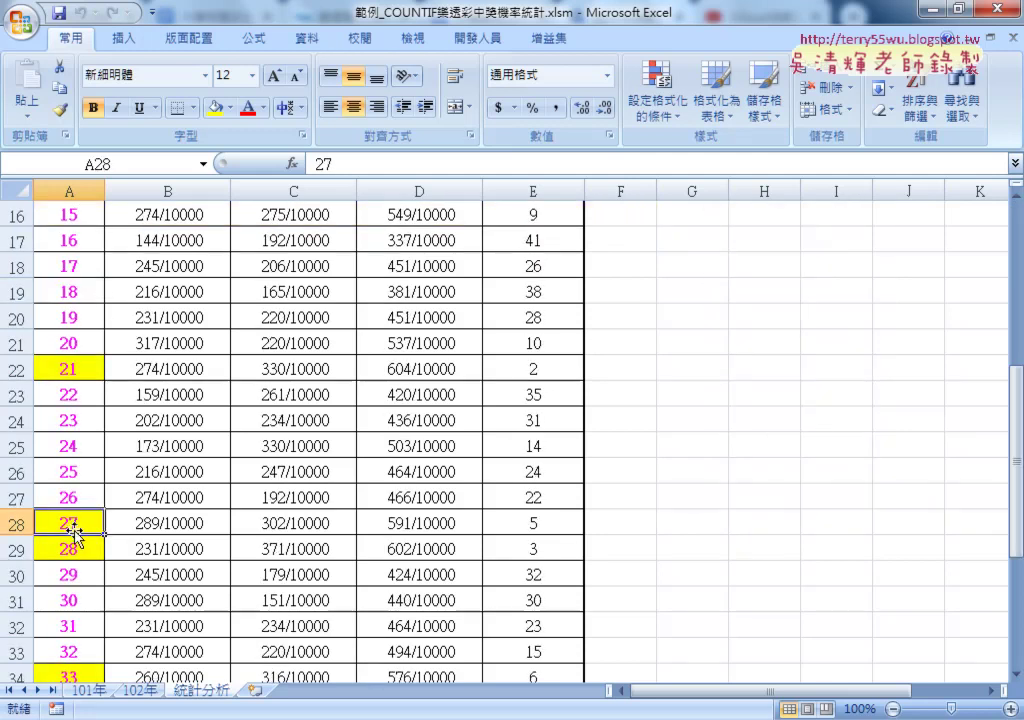
Select F2:F9 and run the 前7名 macro to list 12, 21, 27, 28, 33, 34, 39
{"action": "scroll", "coordinate": [78, 530], "scroll_direction": "up", "scroll_amount": 5}
{"action": "left_click_drag", "start_coordinate": [618, 240], "coordinate": [620, 420]}
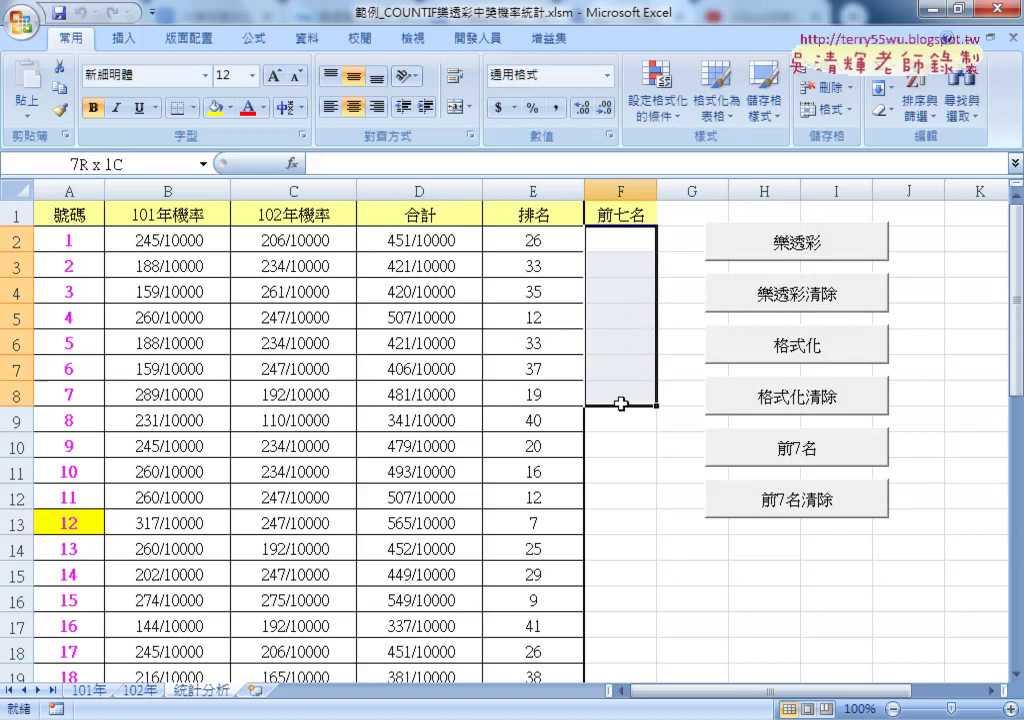
{"action": "left_click", "coordinate": [748, 452]}
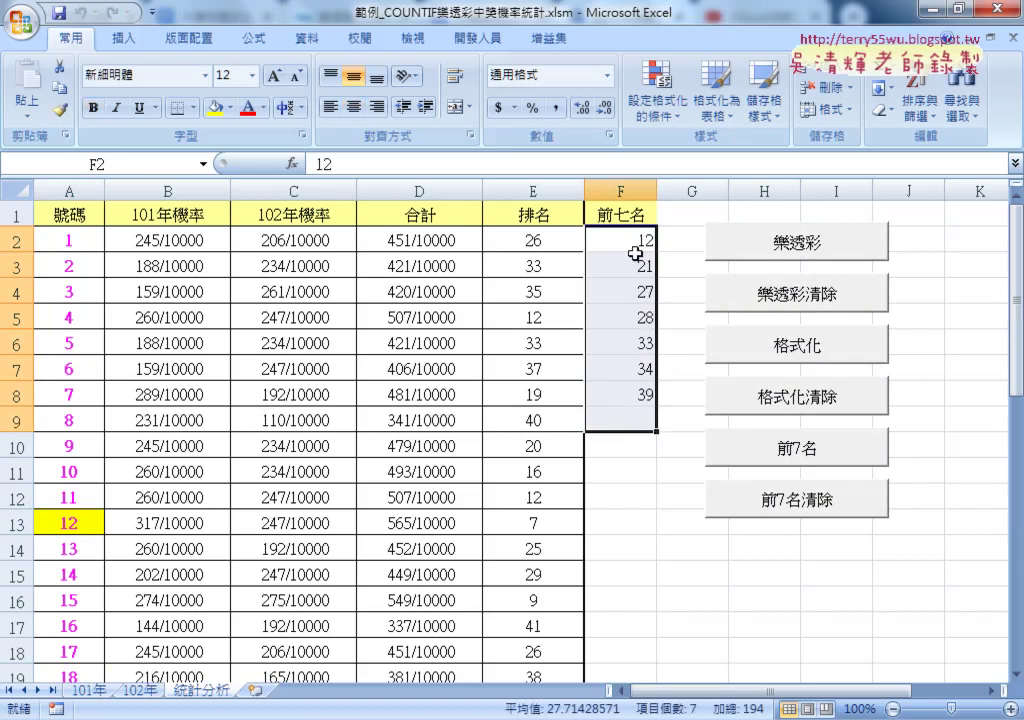
{"action": "left_click_drag", "start_coordinate": [605, 243], "coordinate": [640, 390]}
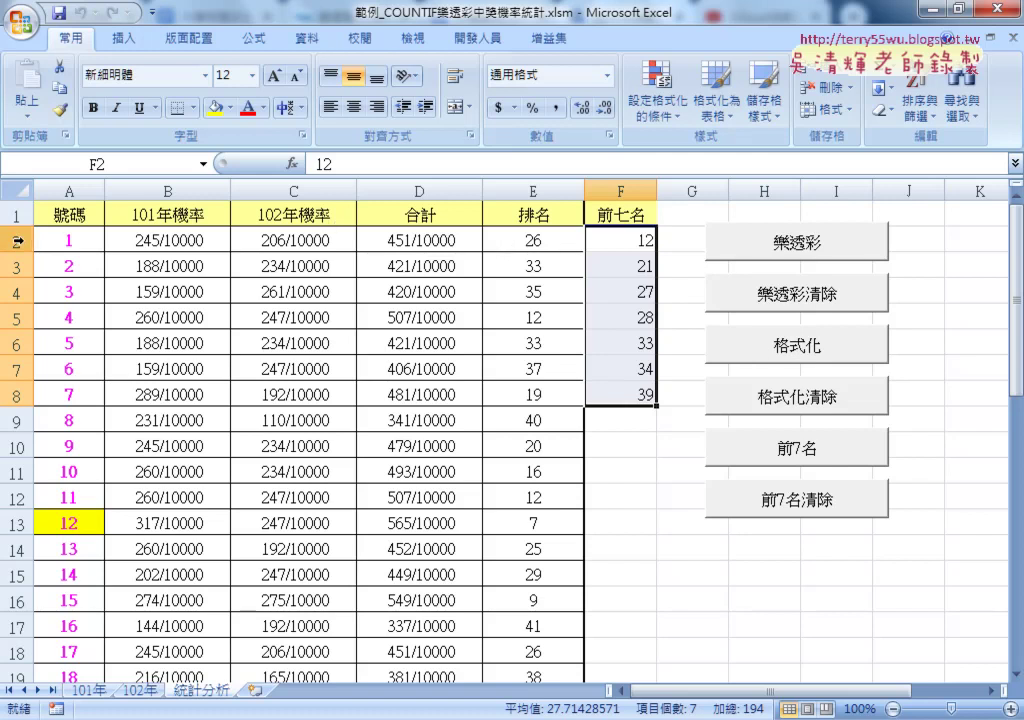
Check column E's RANK formula for number 12 against cell A13 and the first result
{"action": "left_click", "coordinate": [528, 190]}
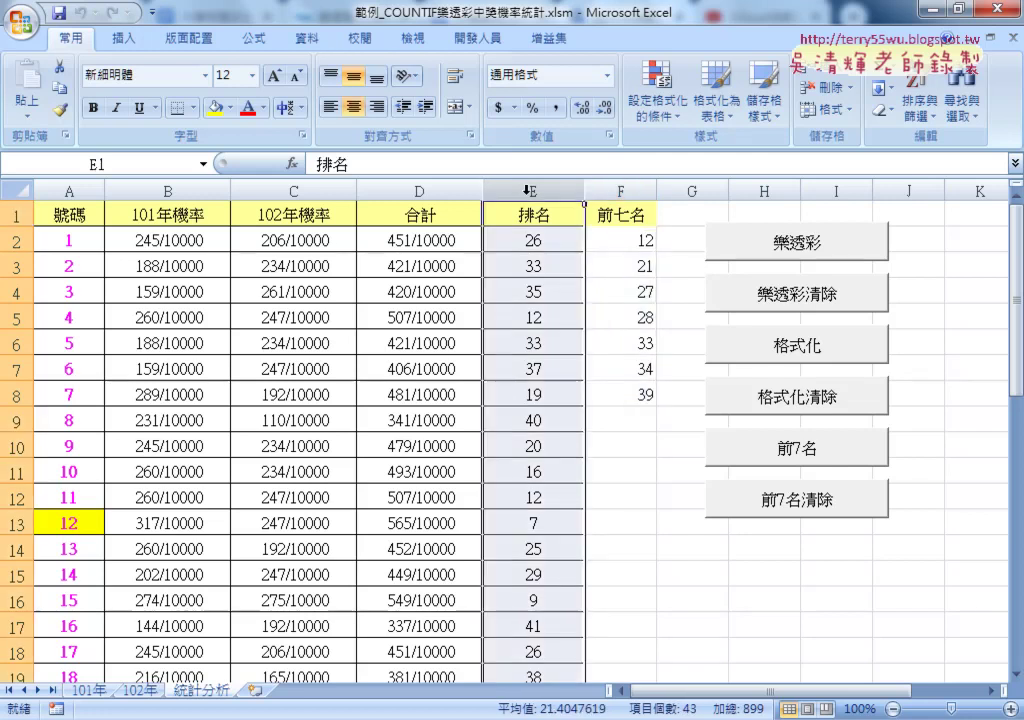
{"action": "left_click", "coordinate": [537, 524]}
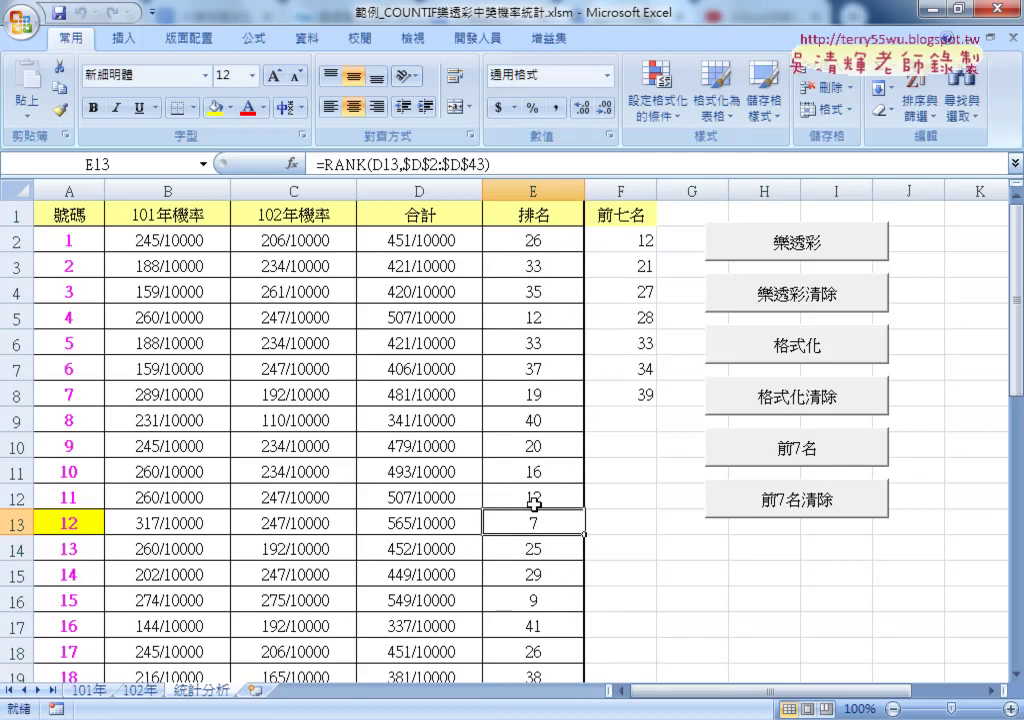
{"action": "left_click", "coordinate": [69, 521]}
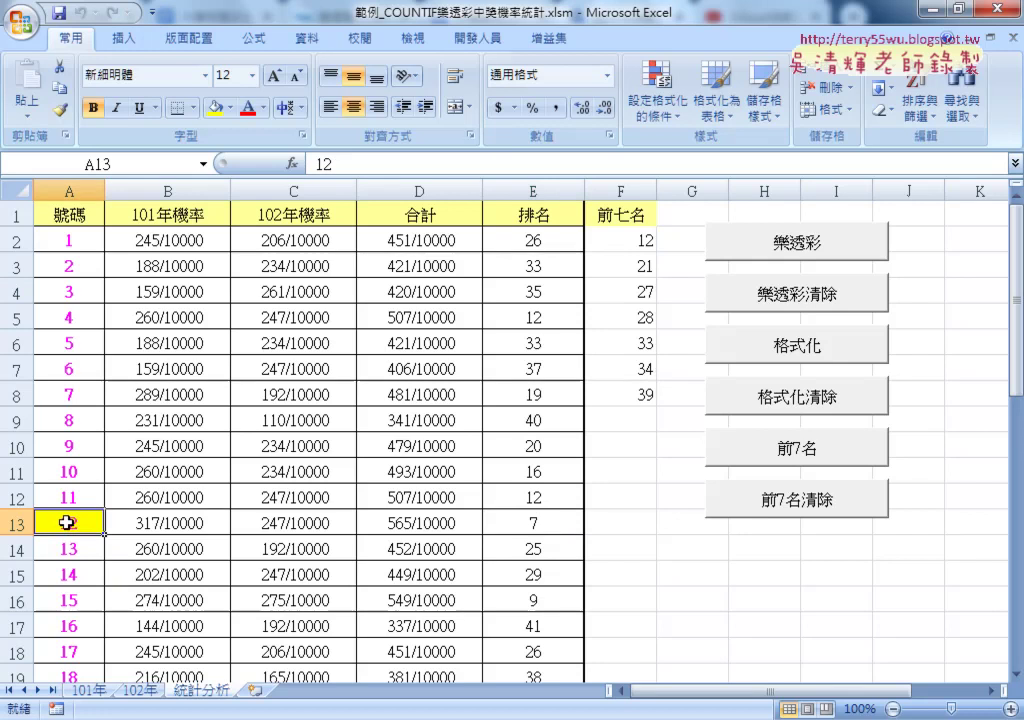
{"action": "left_click", "coordinate": [634, 242]}
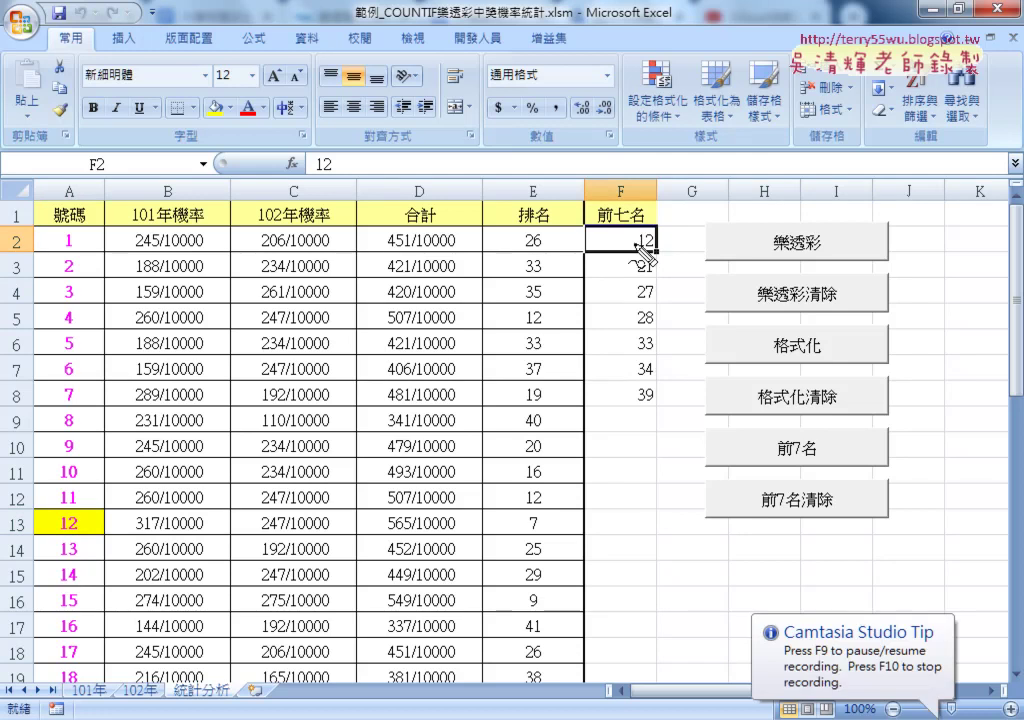
{"action": "left_click_drag", "start_coordinate": [70, 455], "coordinate": [117, 512]}
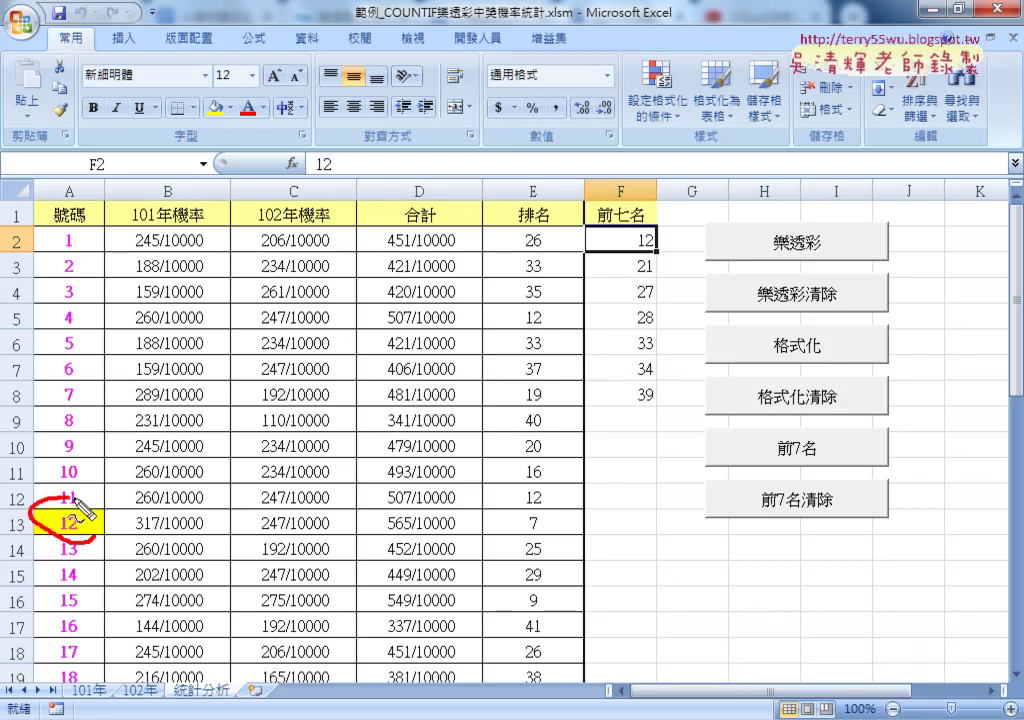
{"action": "left_click_drag", "start_coordinate": [668, 226], "coordinate": [612, 268]}
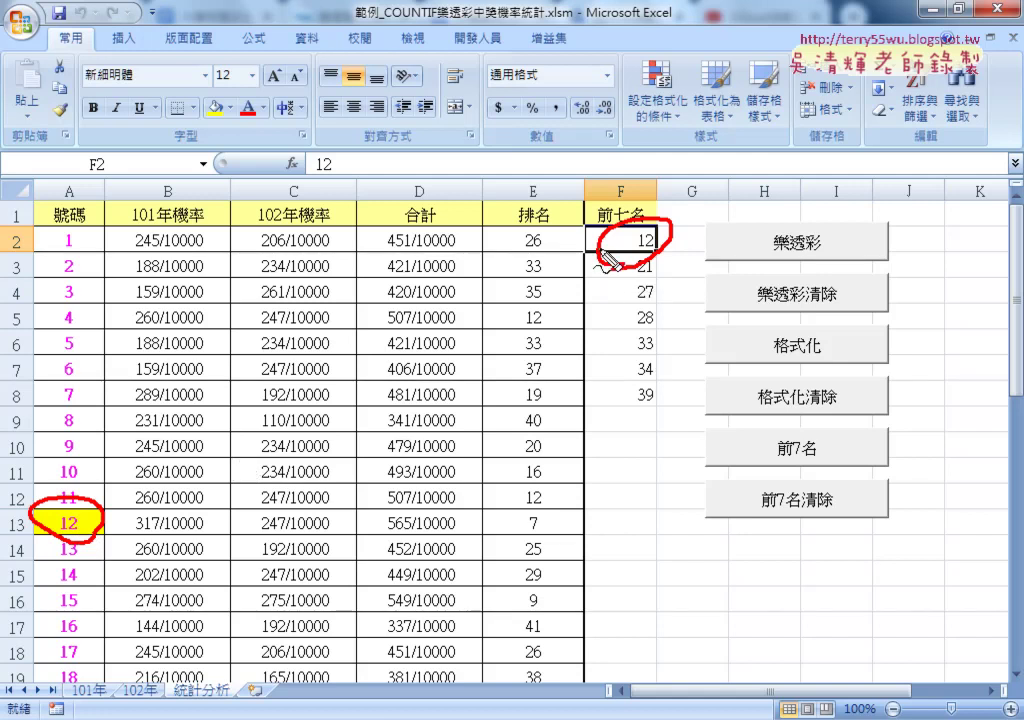
{"action": "left_click_drag", "start_coordinate": [559, 240], "coordinate": [583, 247]}
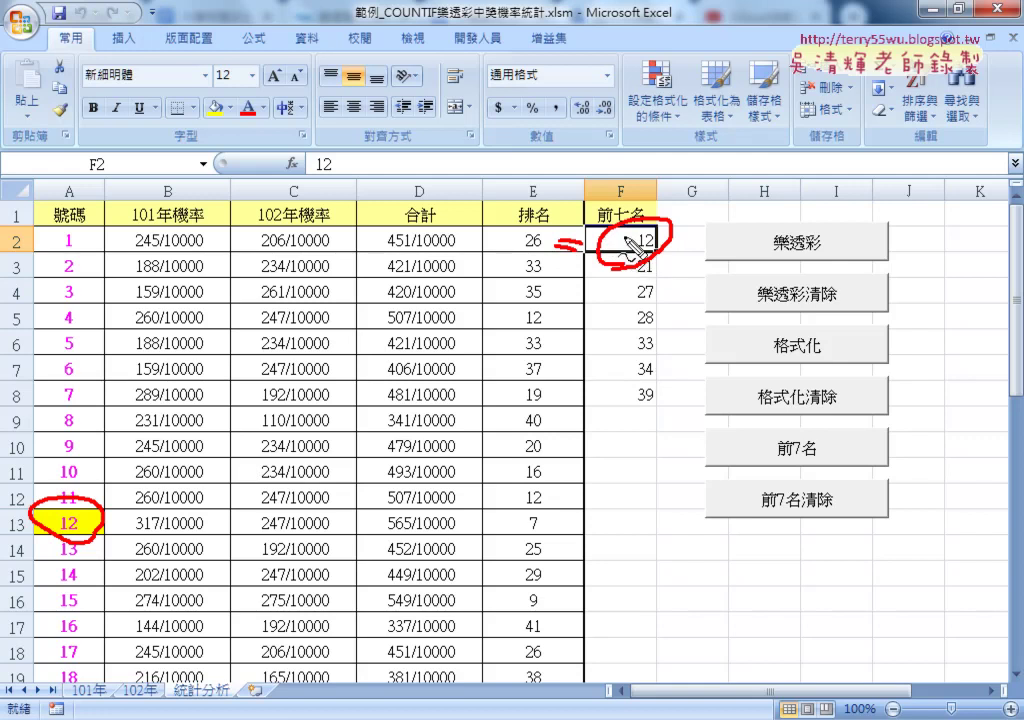
{"action": "mouse_move", "coordinate": [667, 230]}
{"action": "left_mouse_down"}
{"action": "mouse_move", "coordinate": [683, 247]}
{"action": "mouse_move", "coordinate": [670, 274]}
{"action": "left_mouse_up"}
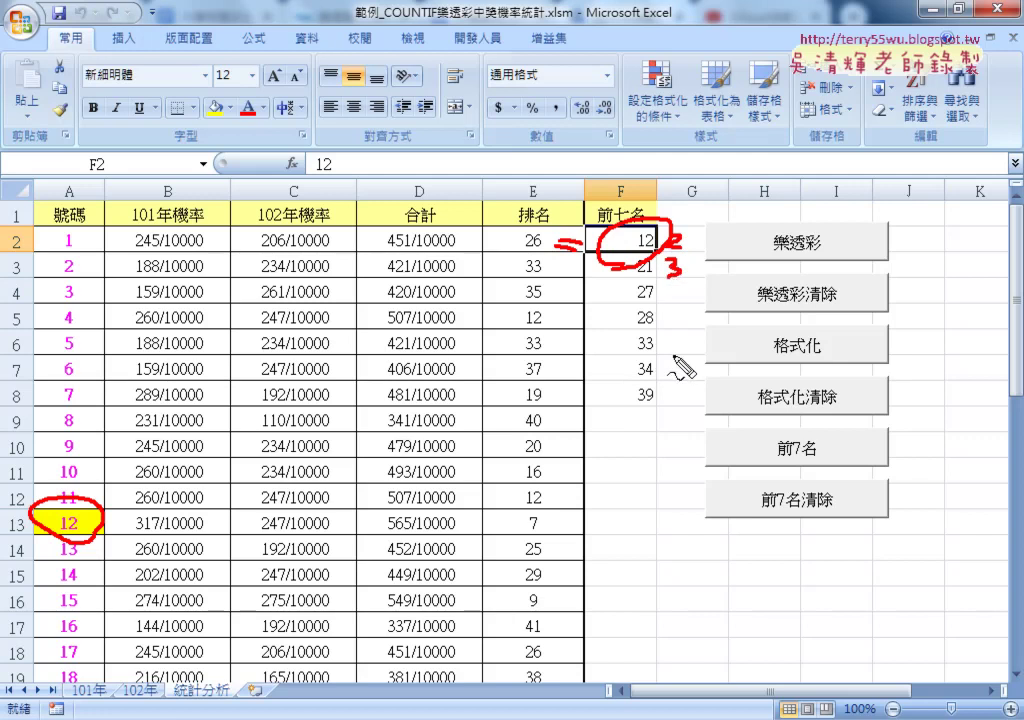
{"action": "left_click_drag", "start_coordinate": [676, 386], "coordinate": [668, 398]}
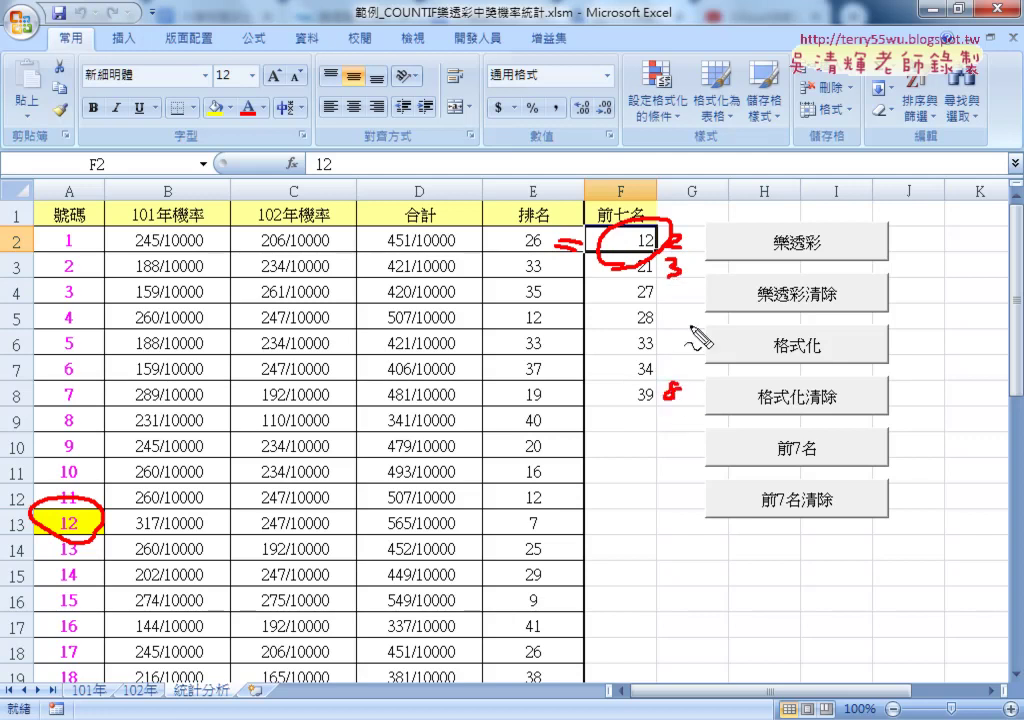
{"action": "left_click_drag", "start_coordinate": [678, 150], "coordinate": [683, 190]}
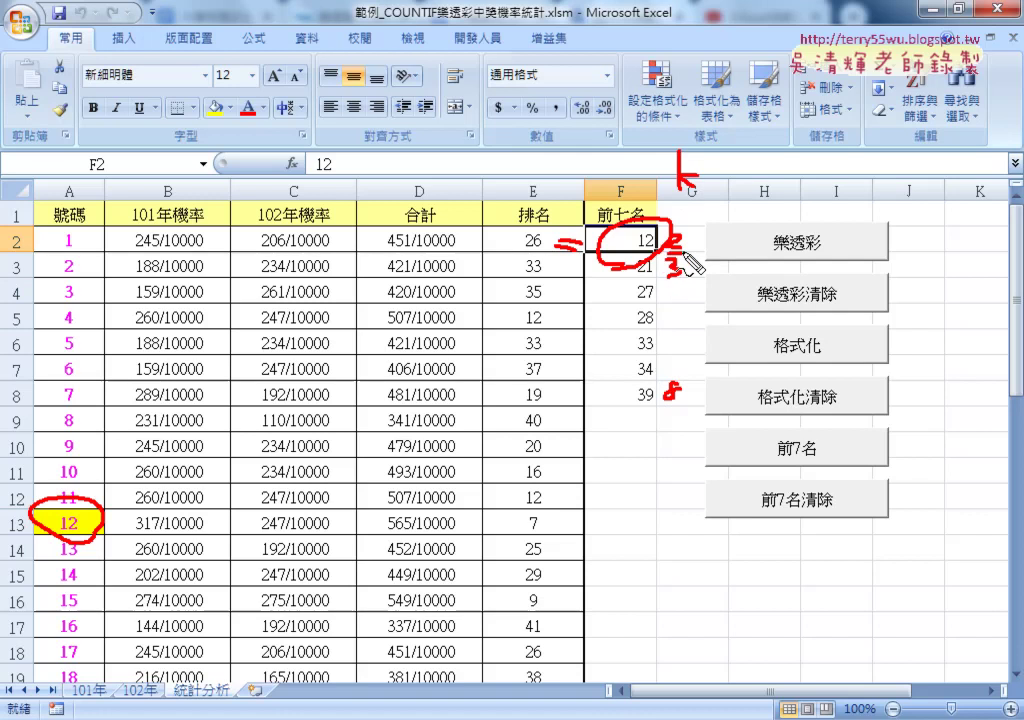
{"action": "left_click_drag", "start_coordinate": [668, 236], "coordinate": [684, 244]}
{"action": "mouse_move", "coordinate": [697, 162]}
{"action": "left_mouse_down"}
{"action": "mouse_move", "coordinate": [697, 186]}
{"action": "mouse_move", "coordinate": [722, 176]}
{"action": "mouse_move", "coordinate": [756, 188]}
{"action": "mouse_move", "coordinate": [724, 186]}
{"action": "mouse_move", "coordinate": [703, 245]}
{"action": "mouse_move", "coordinate": [748, 232]}
{"action": "mouse_move", "coordinate": [772, 247]}
{"action": "mouse_move", "coordinate": [822, 240]}
{"action": "mouse_move", "coordinate": [834, 262]}
{"action": "left_mouse_up"}
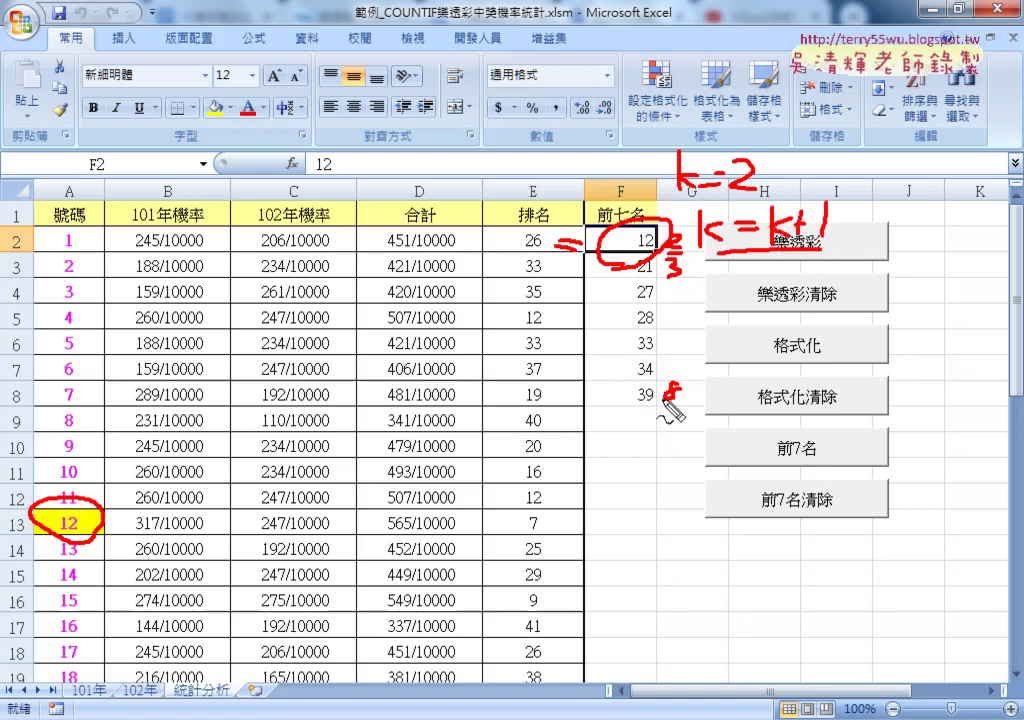
{"action": "key", "text": "Escape"}
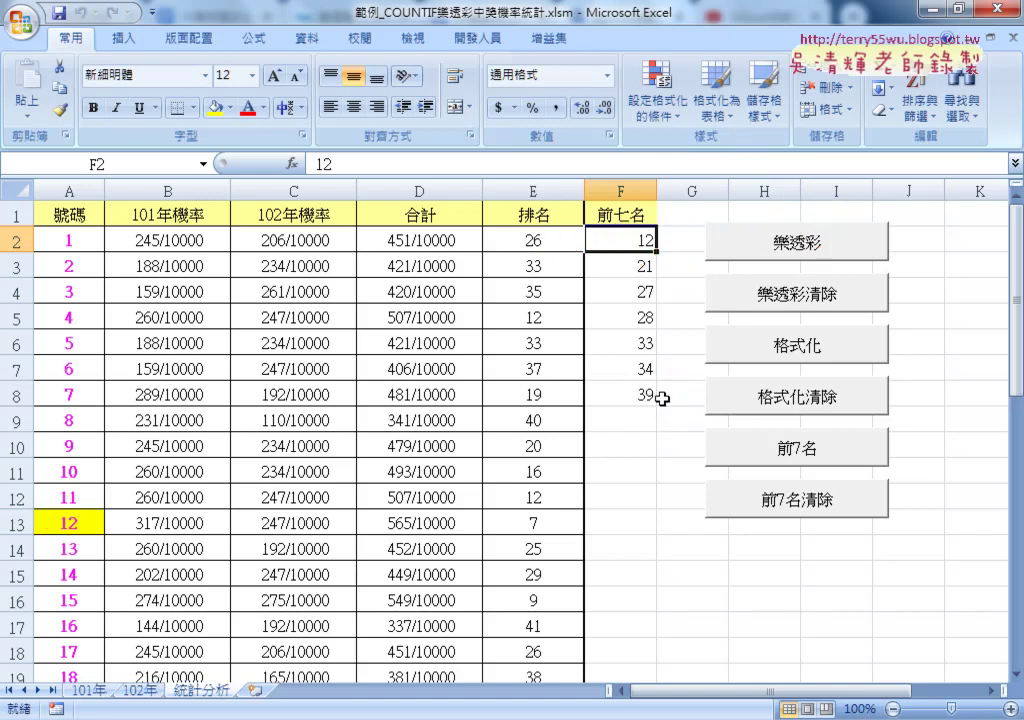
Clear and regenerate the top-seven list, then check the RANK formula for number 12
{"action": "left_click", "coordinate": [784, 497]}
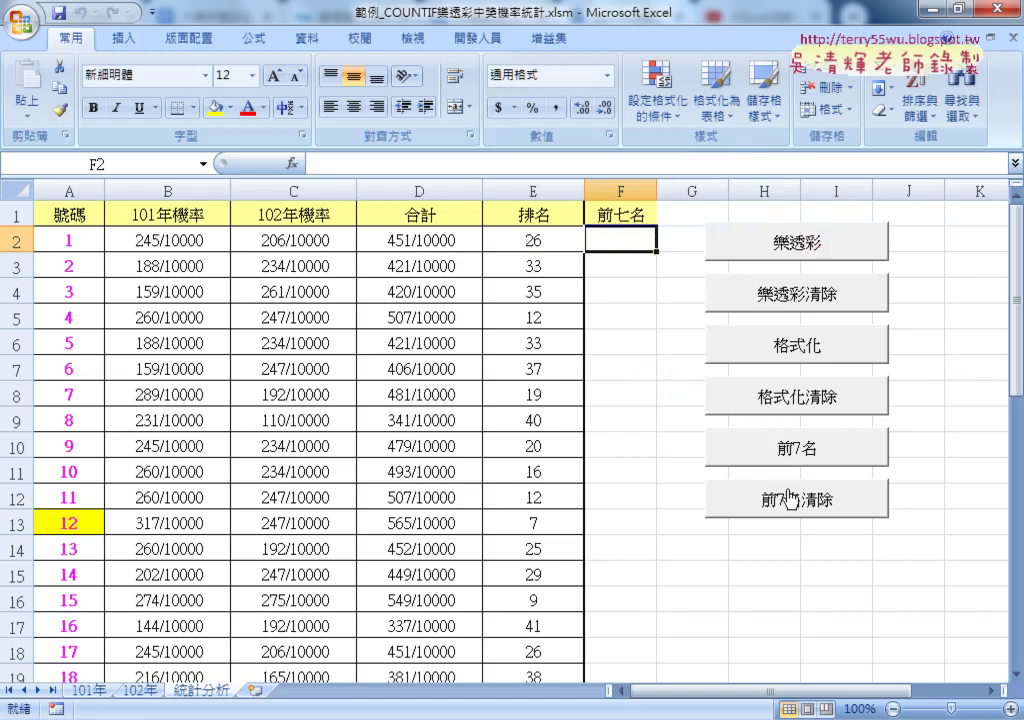
{"action": "left_click", "coordinate": [783, 457]}
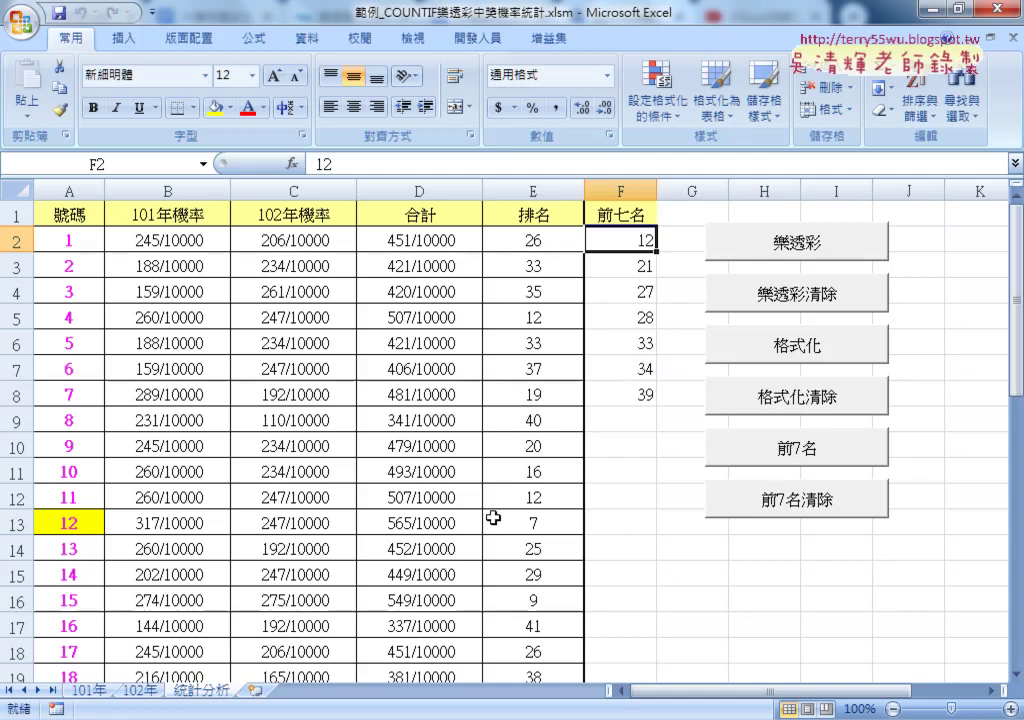
{"action": "left_click", "coordinate": [531, 526]}
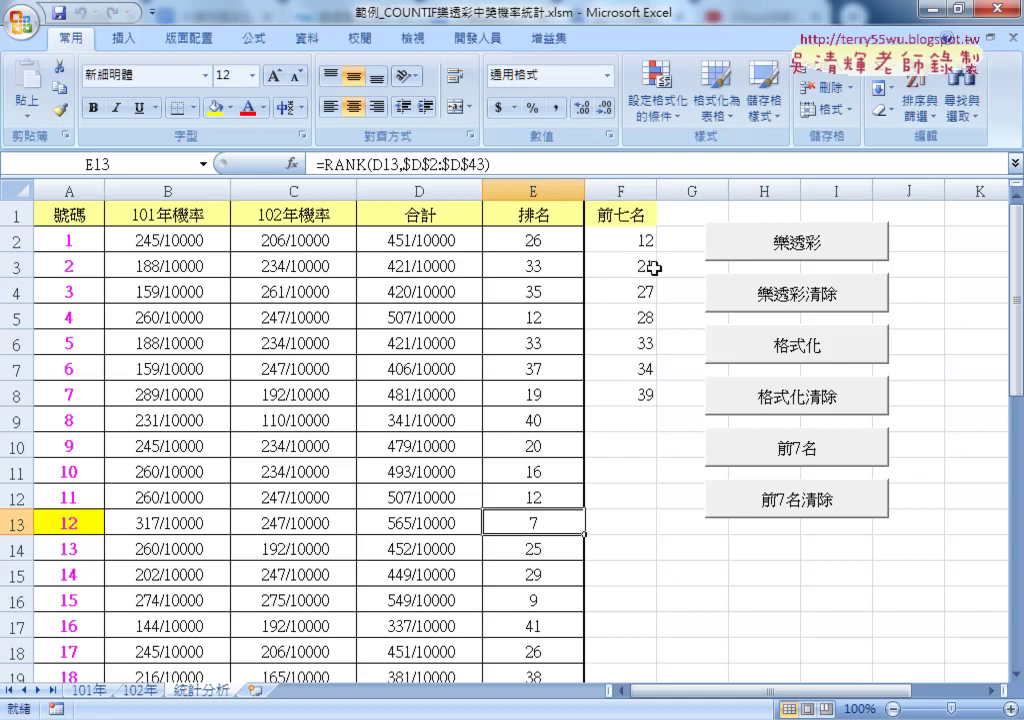
Point out the top-seven results 12, 21 and 27, then return to the forum post
{"action": "left_click", "coordinate": [636, 239]}
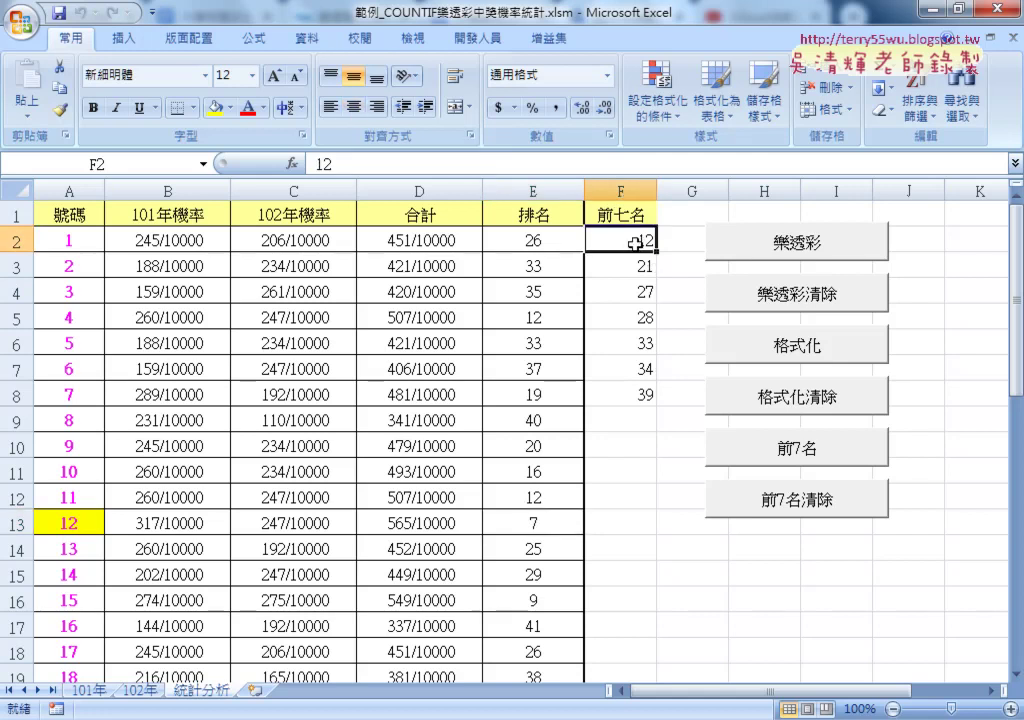
{"action": "left_click", "coordinate": [632, 265]}
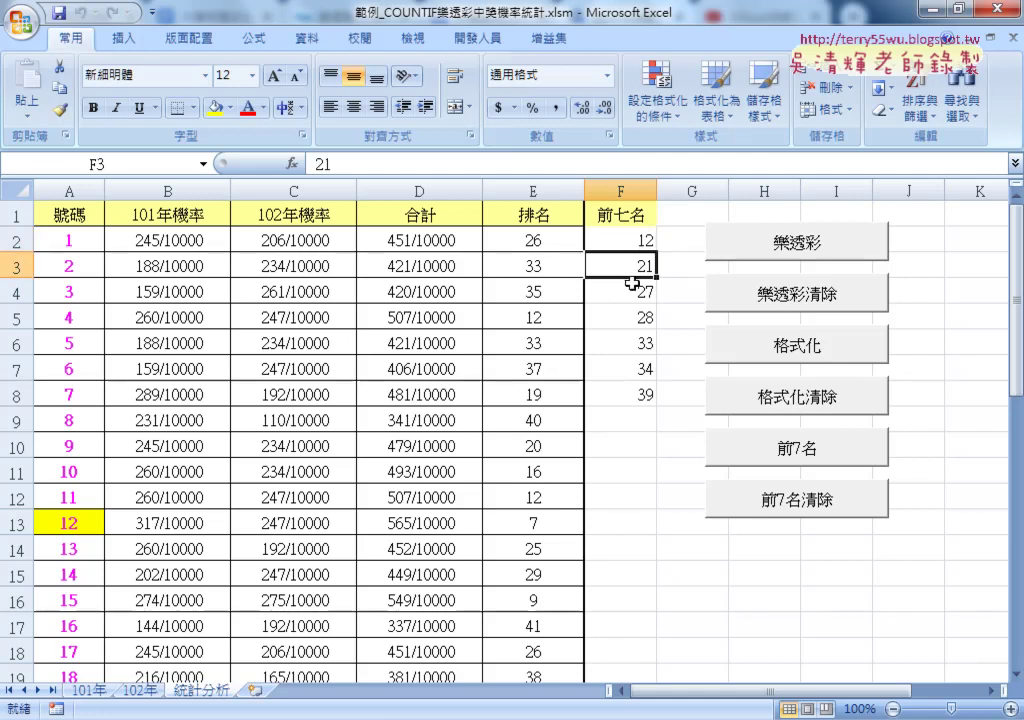
{"action": "left_click", "coordinate": [636, 292]}
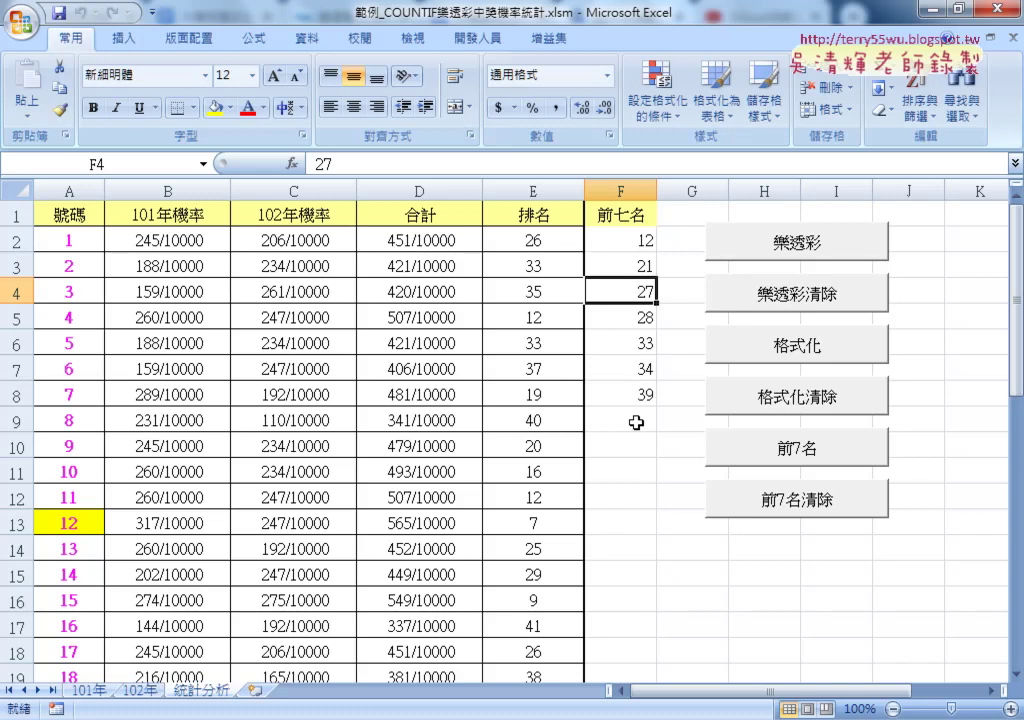
{"action": "key", "text": "alt+Tab"}
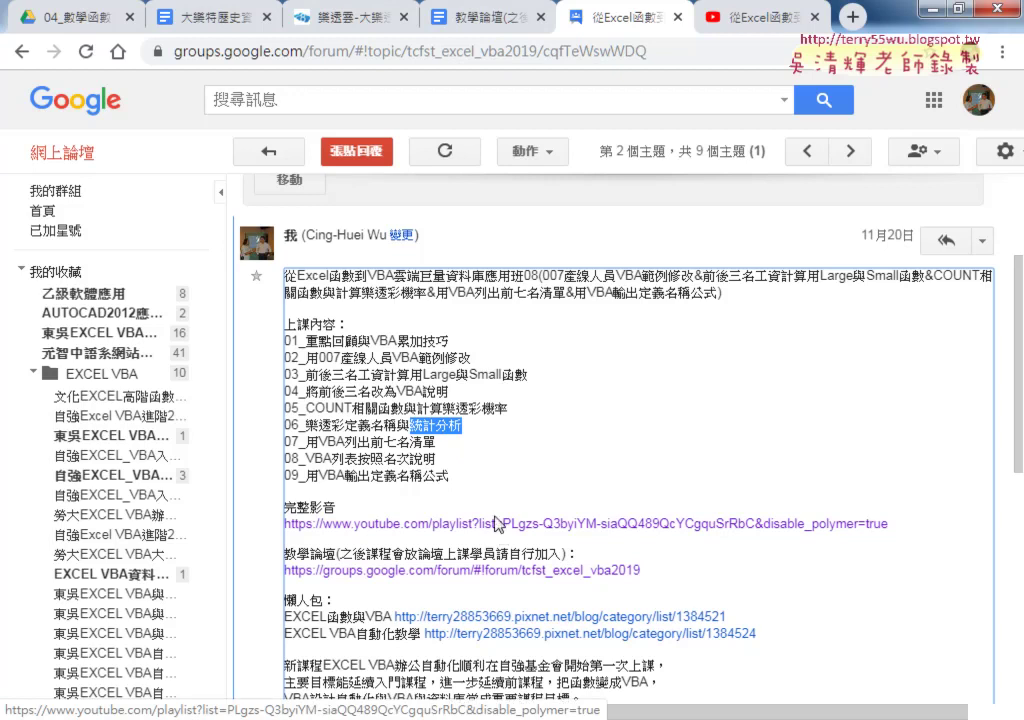
Open 樂透彩程式碼.docx from the Google Drive folder listing in Google Docs
{"action": "left_click", "coordinate": [75, 22]}
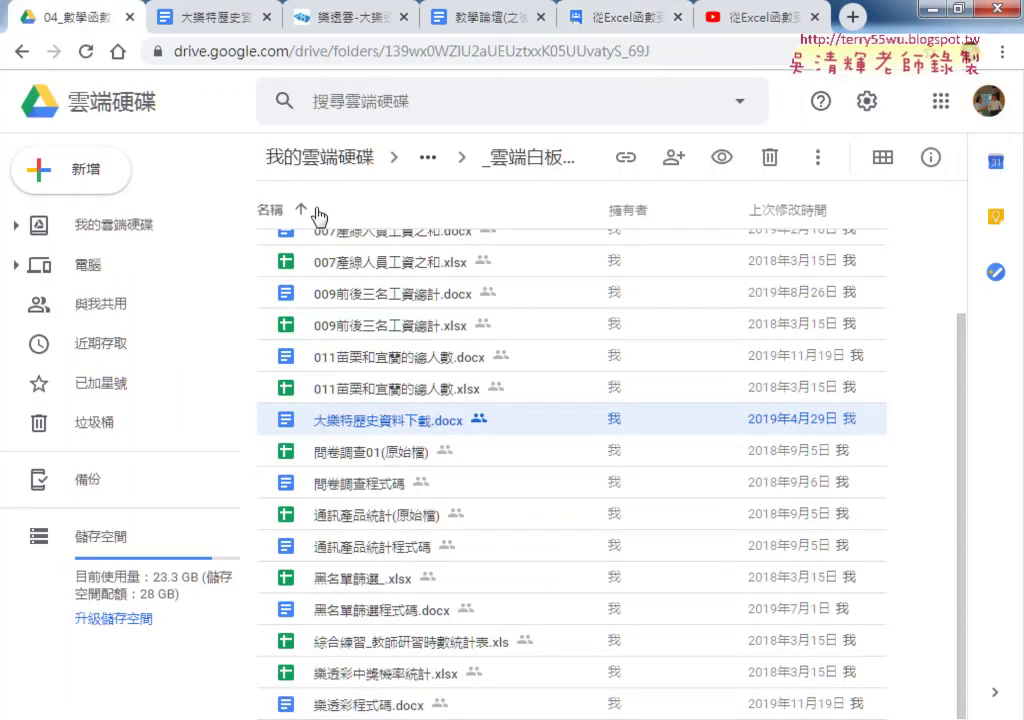
{"action": "scroll", "coordinate": [409, 386], "scroll_direction": "up", "scroll_amount": 2}
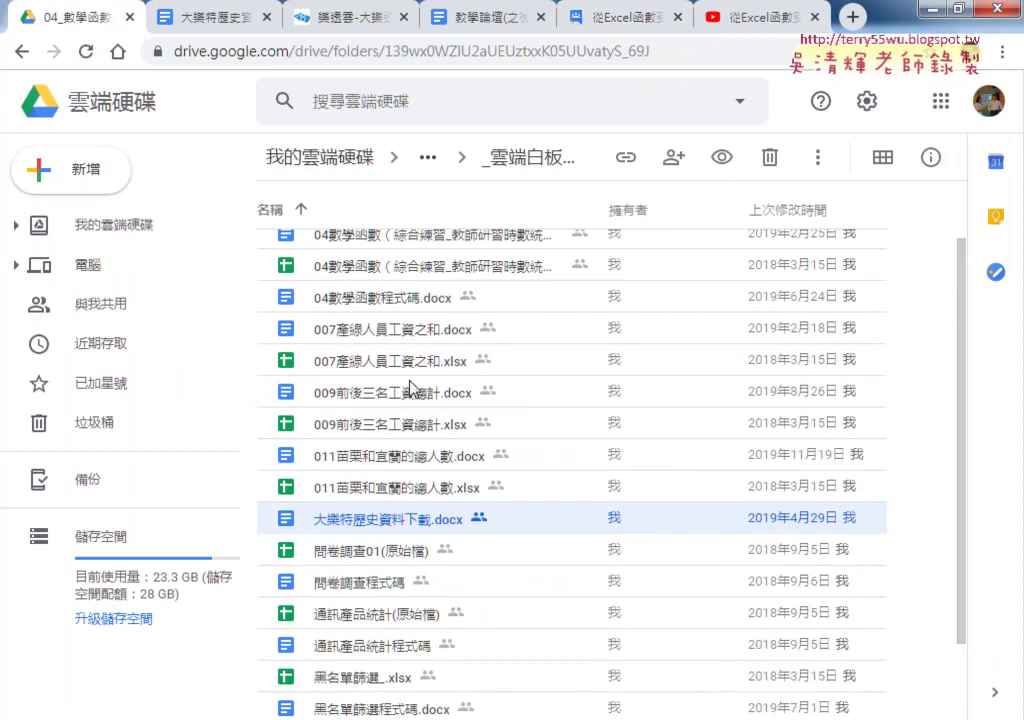
{"action": "scroll", "coordinate": [415, 450], "scroll_direction": "down", "scroll_amount": 2}
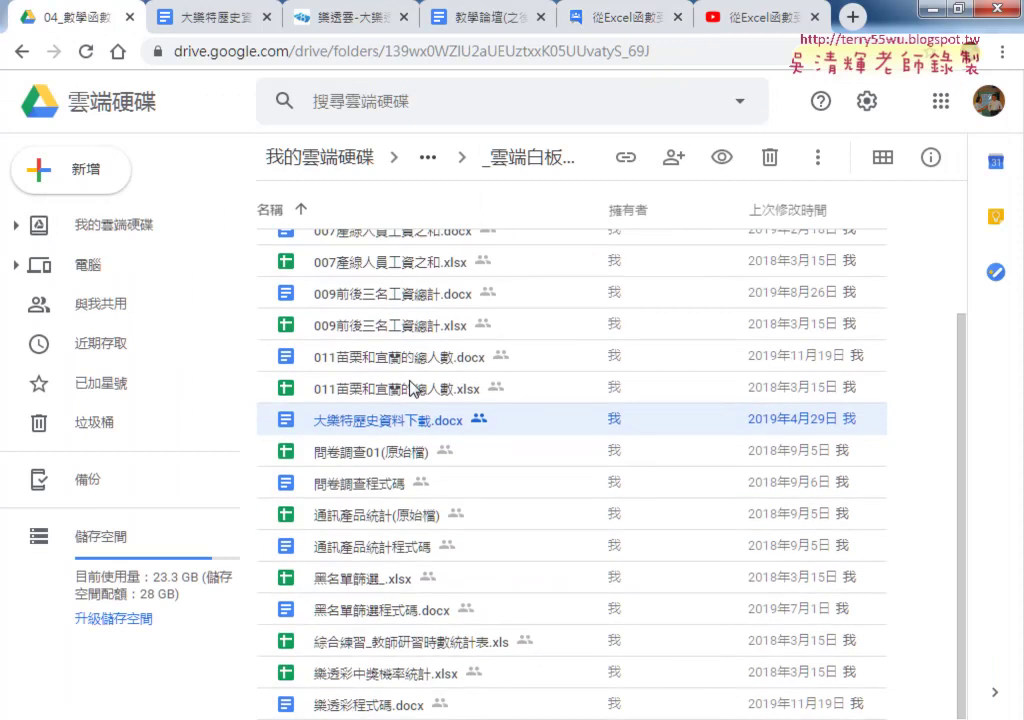
{"action": "double_click", "coordinate": [389, 706]}
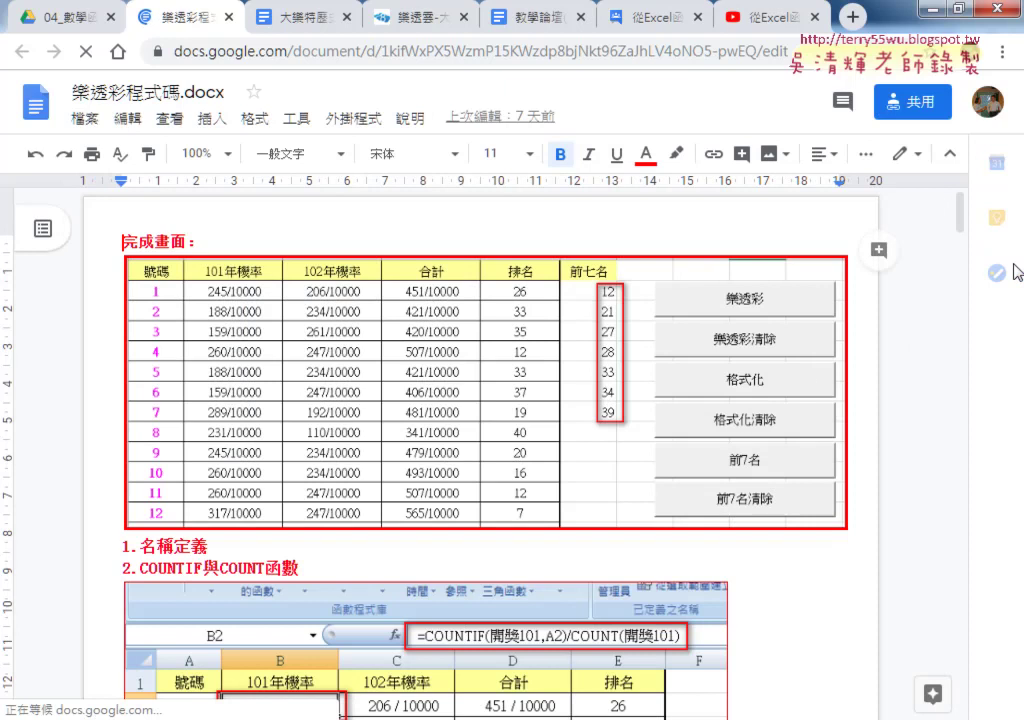
Scroll to page 5 and highlight the clearing macro's ClearContents line
{"action": "mouse_move", "coordinate": [965, 230]}
{"action": "left_mouse_down"}
{"action": "mouse_move", "coordinate": [962, 578]}
{"action": "mouse_move", "coordinate": [952, 523]}
{"action": "left_mouse_up"}
{"action": "scroll", "coordinate": [820, 457], "scroll_direction": "down", "scroll_amount": 1}
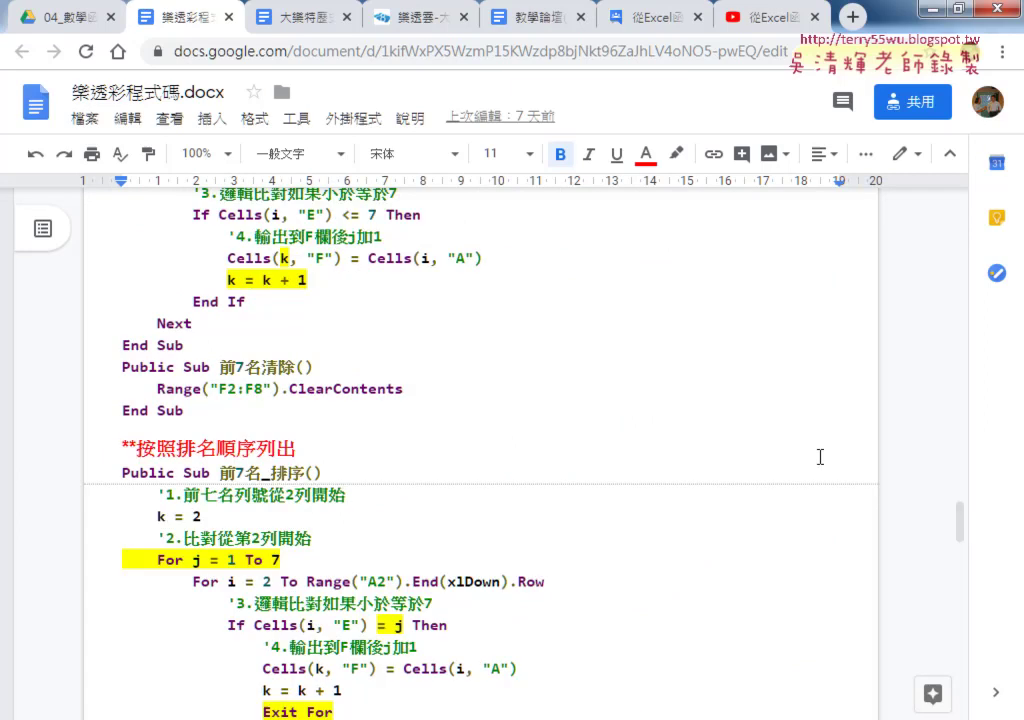
{"action": "scroll", "coordinate": [521, 420], "scroll_direction": "up", "scroll_amount": 3}
{"action": "scroll", "coordinate": [518, 417], "scroll_direction": "down", "scroll_amount": 1}
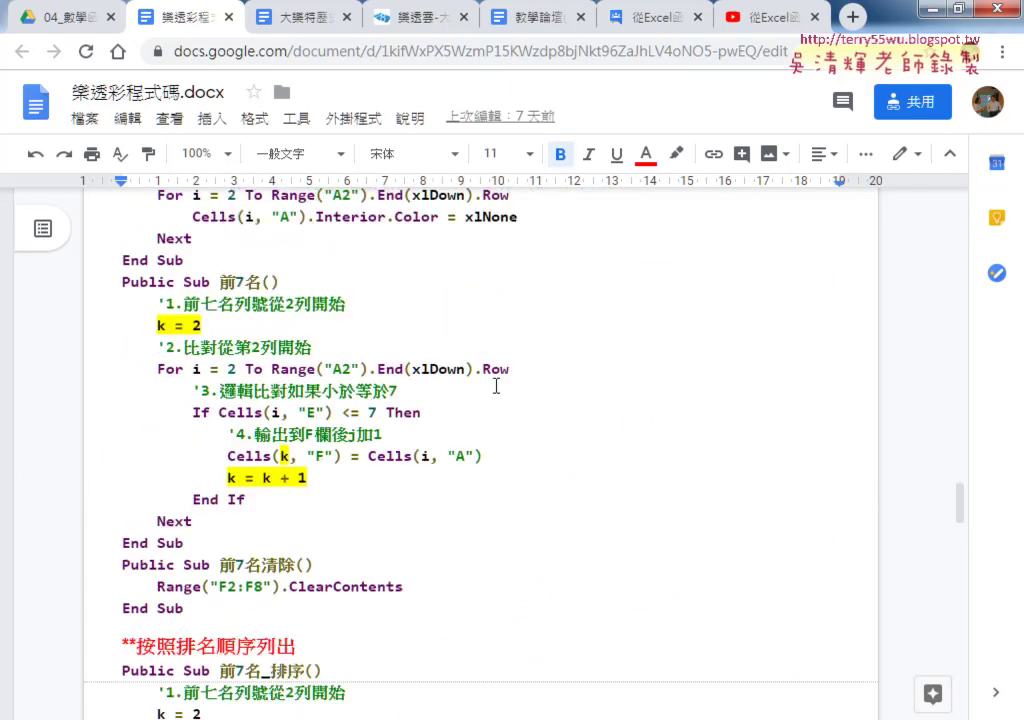
{"action": "left_click_drag", "start_coordinate": [118, 281], "coordinate": [263, 542]}
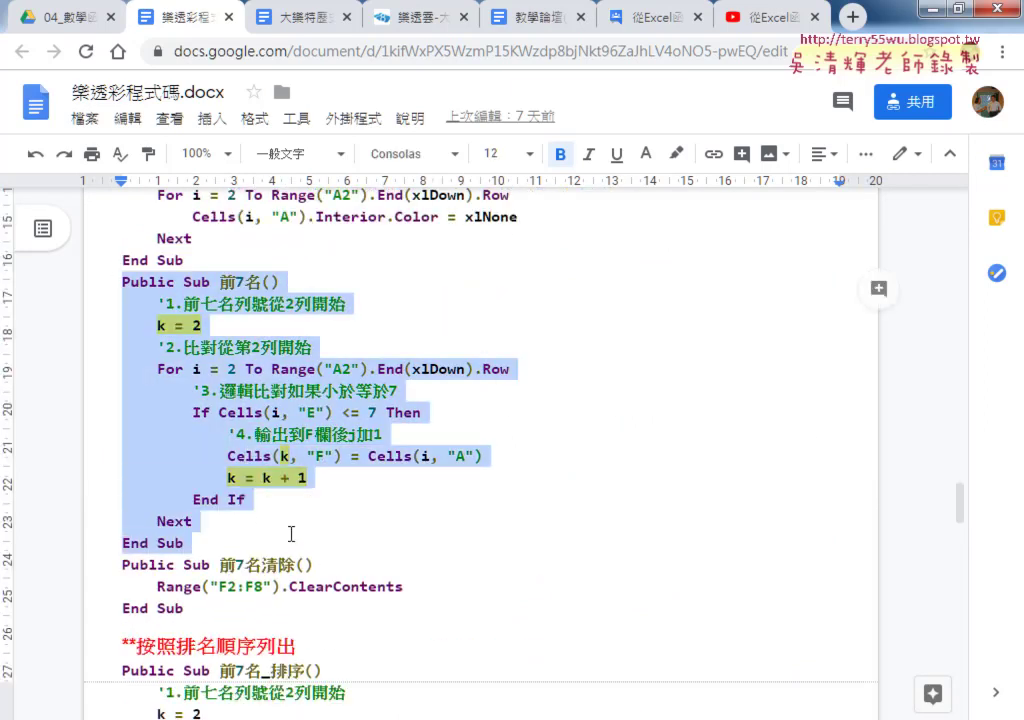
{"action": "scroll", "coordinate": [323, 519], "scroll_direction": "down", "scroll_amount": 1}
{"action": "scroll", "coordinate": [197, 421], "scroll_direction": "down", "scroll_amount": 1}
{"action": "left_click_drag", "start_coordinate": [161, 388], "coordinate": [413, 393]}
Highlight 排名, For j = 1 To 7, = j and Exit For in the 前7名_排序 macro
{"action": "scroll", "coordinate": [412, 395], "scroll_direction": "down", "scroll_amount": 1}
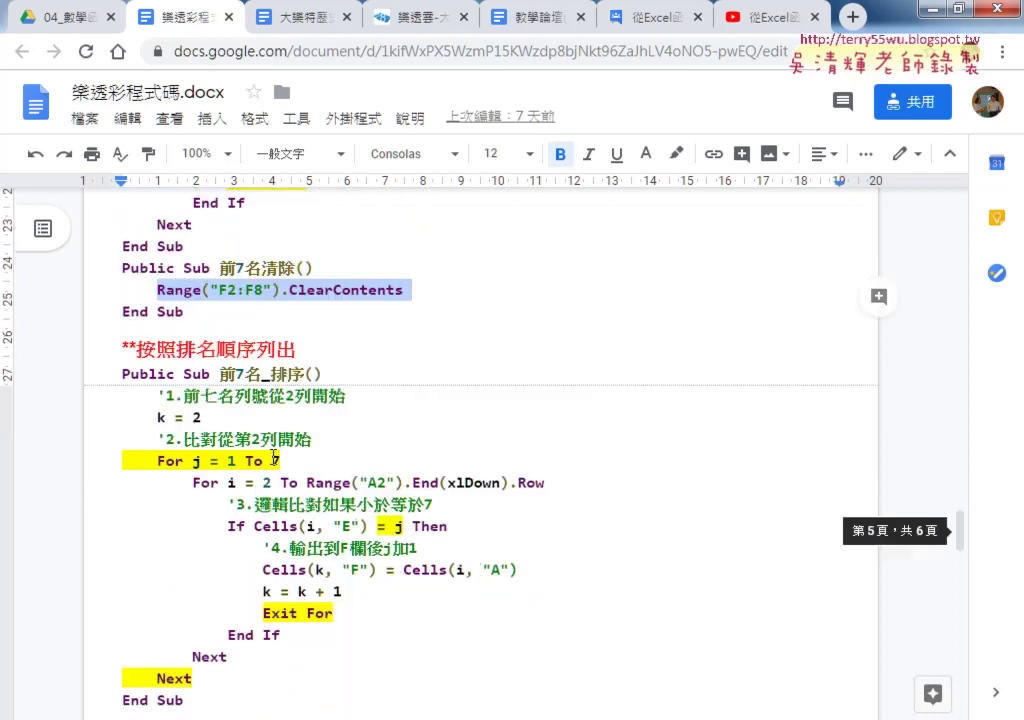
{"action": "double_click", "coordinate": [196, 349]}
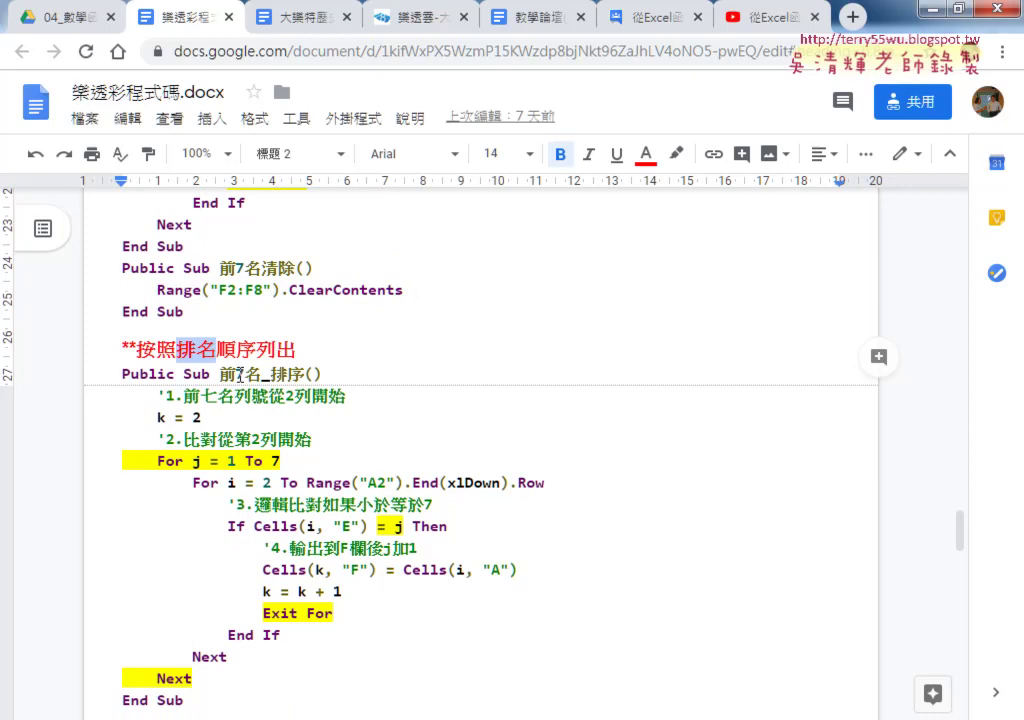
{"action": "left_click_drag", "start_coordinate": [137, 461], "coordinate": [289, 464]}
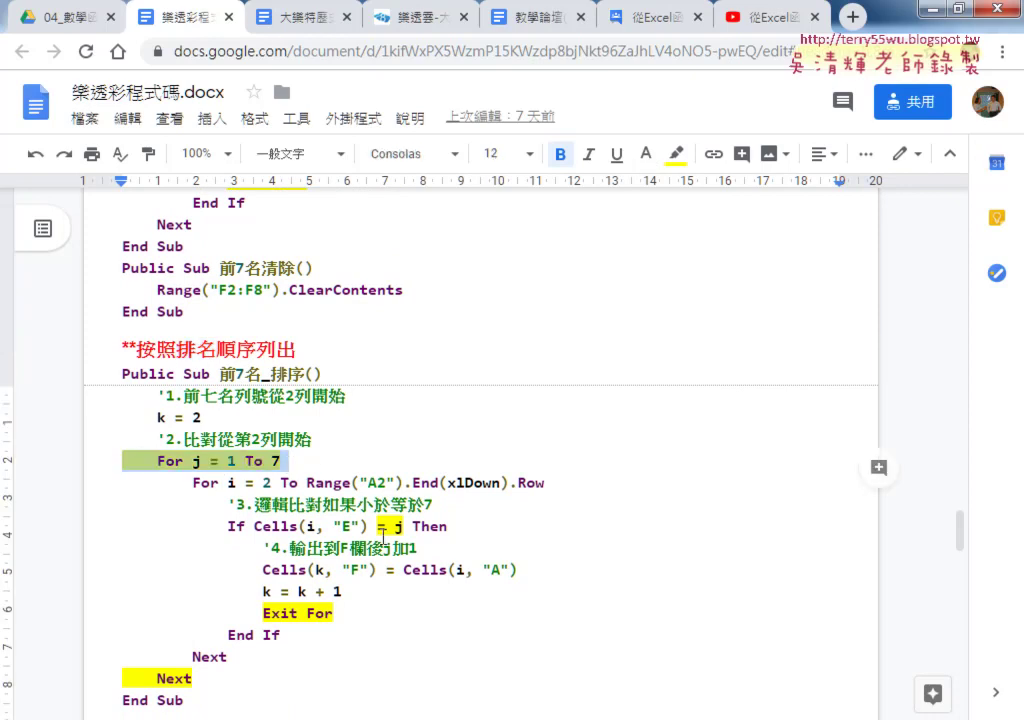
{"action": "left_click_drag", "start_coordinate": [374, 527], "coordinate": [403, 528]}
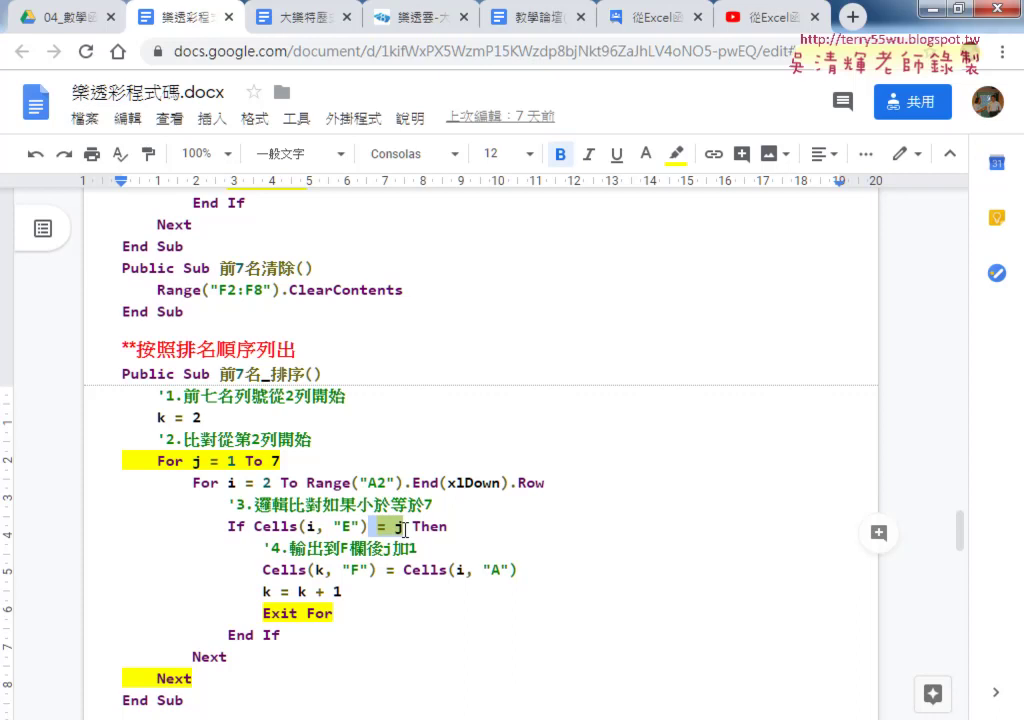
{"action": "left_click_drag", "start_coordinate": [339, 617], "coordinate": [294, 617]}
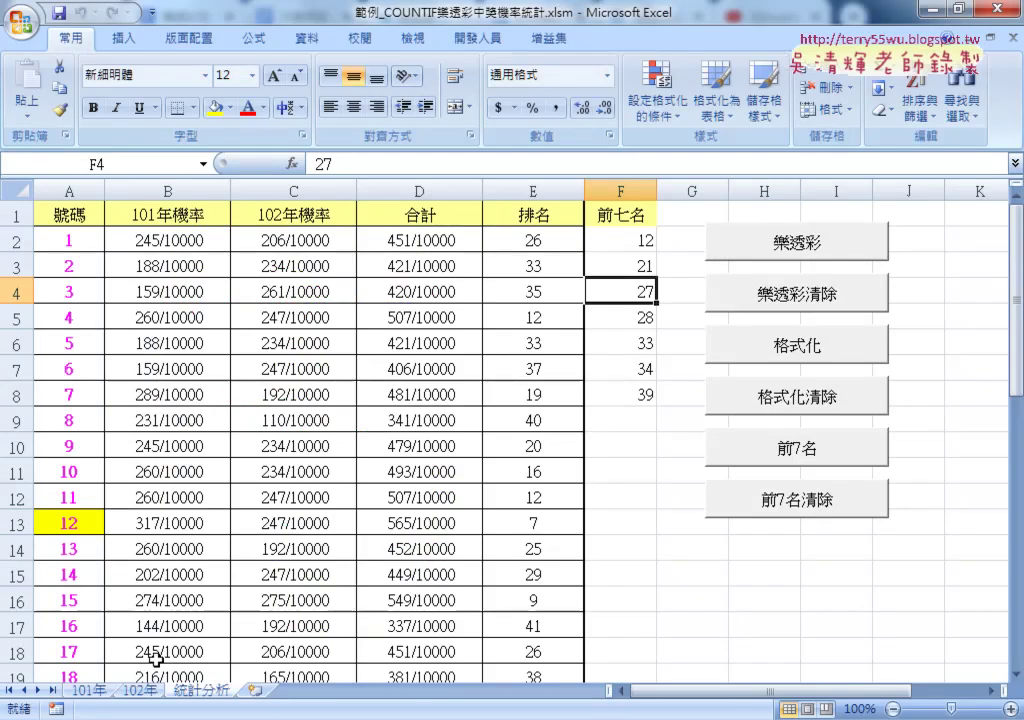
Look at the 101年 and 102年 draw sheets, then return to the code document
{"action": "left_click", "coordinate": [110, 692]}
{"action": "left_click", "coordinate": [124, 691]}
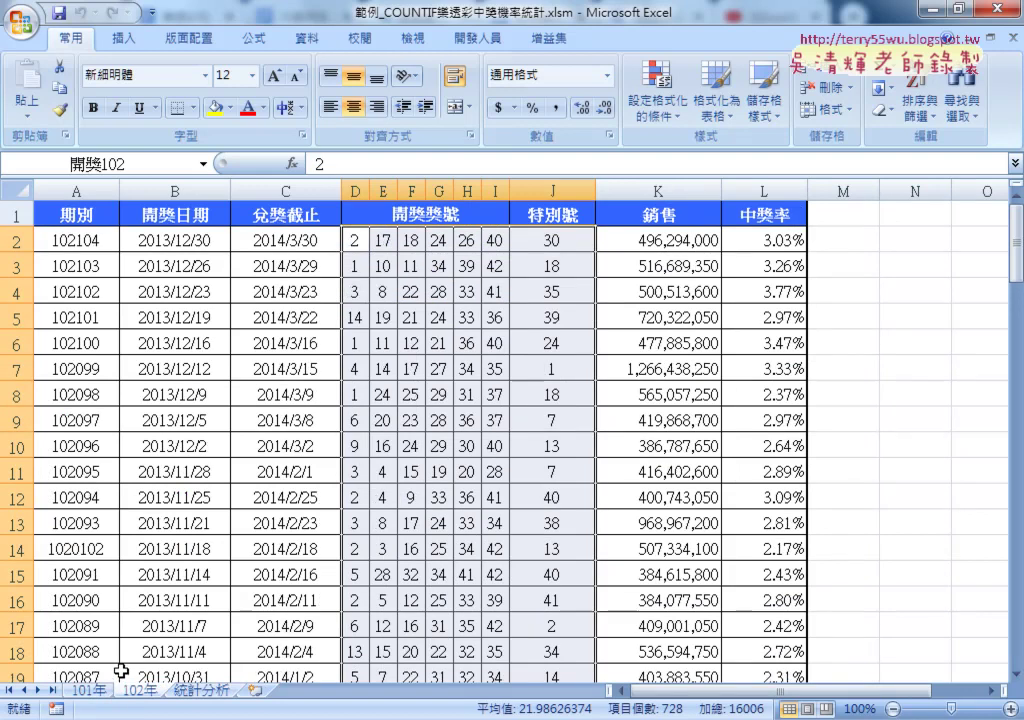
{"action": "key", "text": "alt+Tab"}
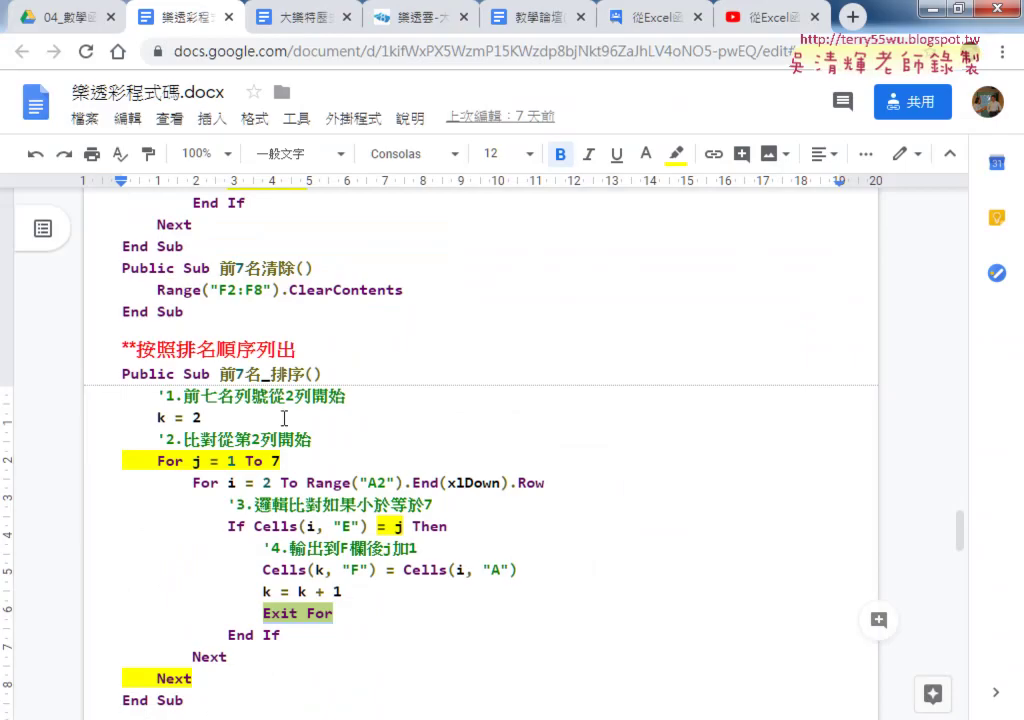
Find and select 大樂特歷史資料下載.docx in the Google Drive folder listing
{"action": "left_click", "coordinate": [62, 20]}
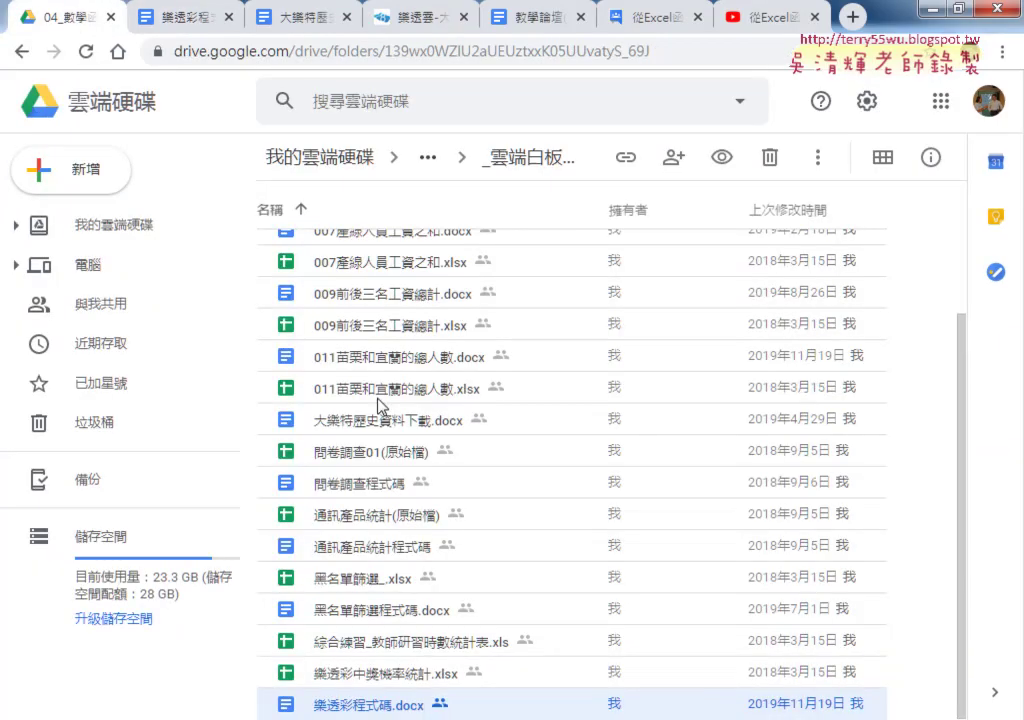
{"action": "scroll", "coordinate": [380, 403], "scroll_direction": "up", "scroll_amount": 3}
{"action": "scroll", "coordinate": [390, 347], "scroll_direction": "down", "scroll_amount": 1}
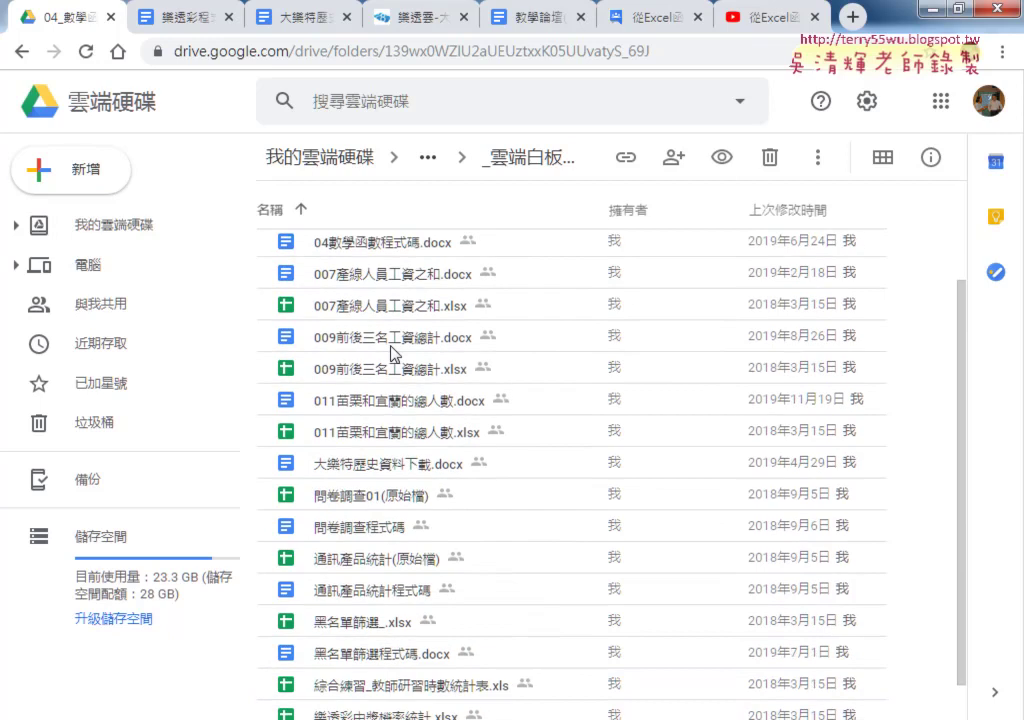
{"action": "scroll", "coordinate": [395, 365], "scroll_direction": "down", "scroll_amount": 1}
{"action": "scroll", "coordinate": [421, 455], "scroll_direction": "up", "scroll_amount": 3}
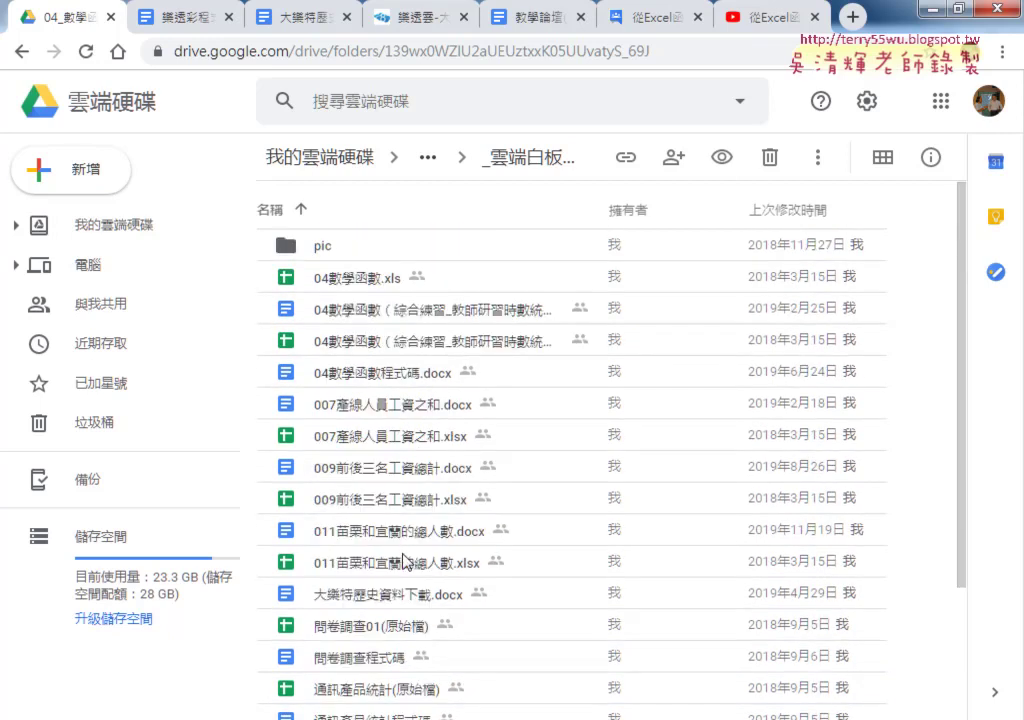
{"action": "scroll", "coordinate": [407, 556], "scroll_direction": "down", "scroll_amount": 2}
{"action": "scroll", "coordinate": [418, 580], "scroll_direction": "down", "scroll_amount": 1}
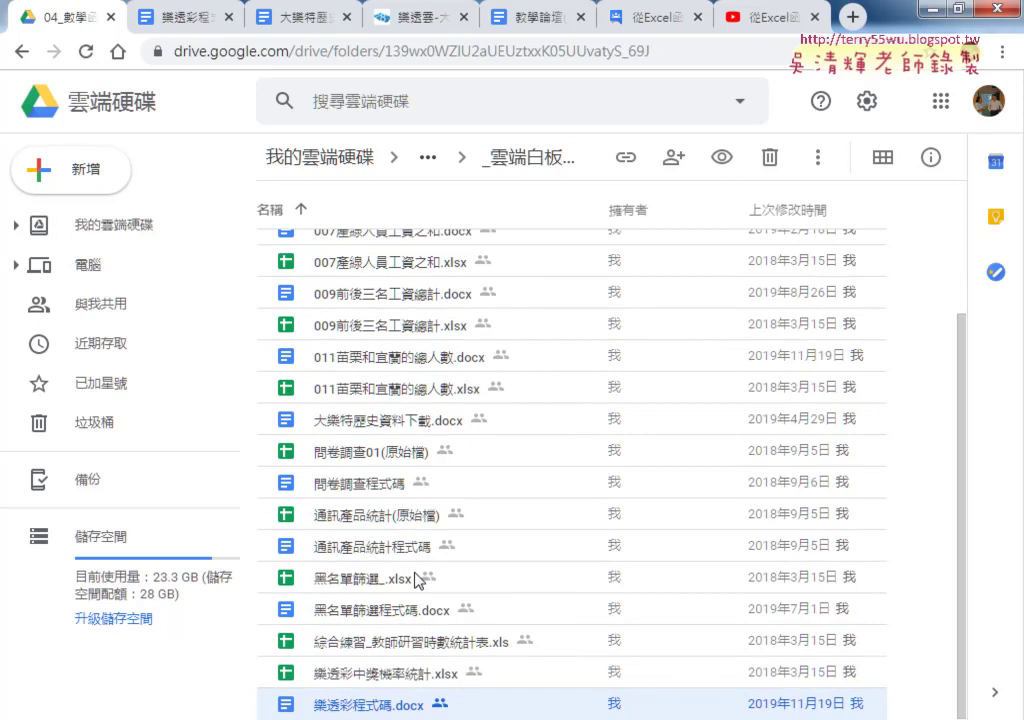
{"action": "scroll", "coordinate": [418, 580], "scroll_direction": "up", "scroll_amount": 1}
{"action": "scroll", "coordinate": [418, 580], "scroll_direction": "up", "scroll_amount": 2}
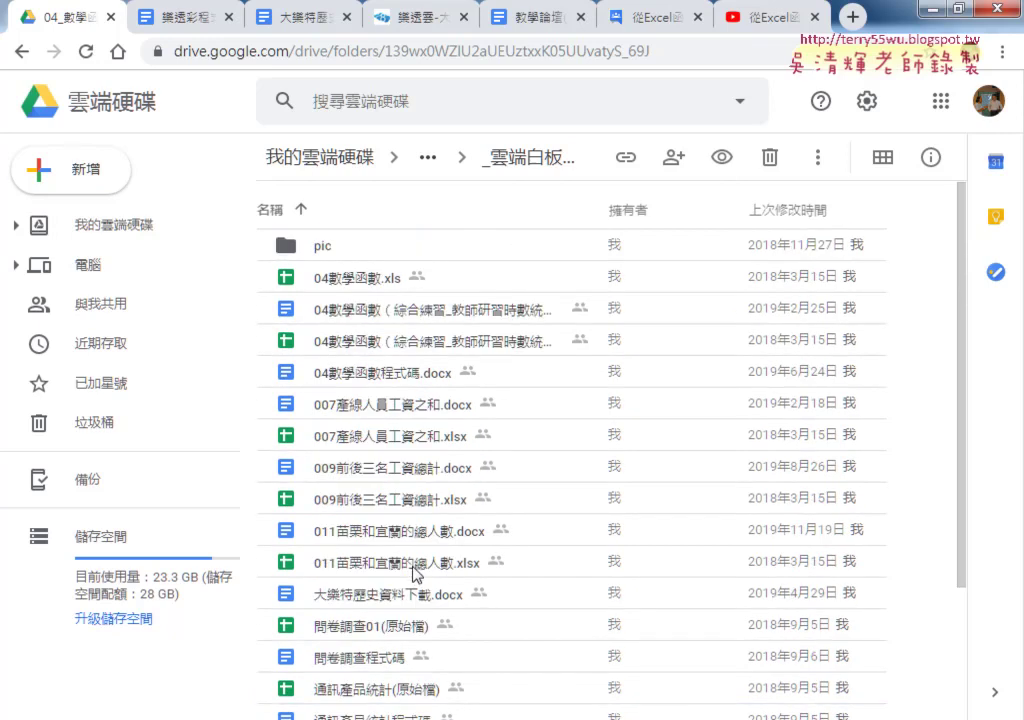
{"action": "left_click", "coordinate": [362, 597]}
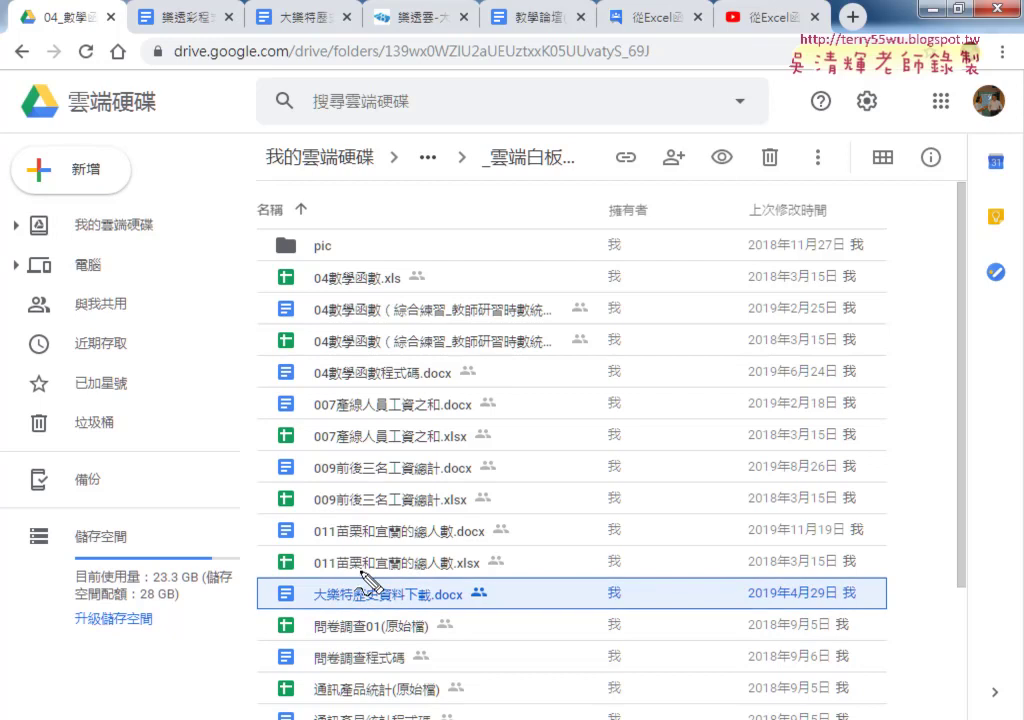
Open the document and follow its lotto-8.com link to the draw history in a new tab
{"action": "left_click_drag", "start_coordinate": [455, 612], "coordinate": [456, 630]}
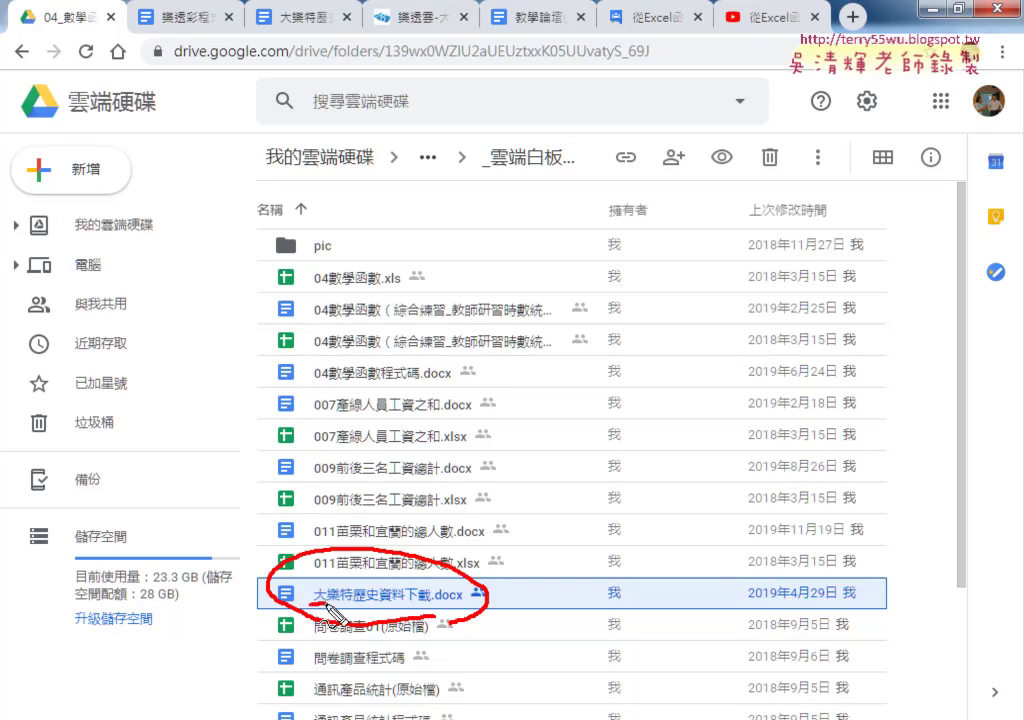
{"action": "left_click_drag", "start_coordinate": [316, 604], "coordinate": [346, 601]}
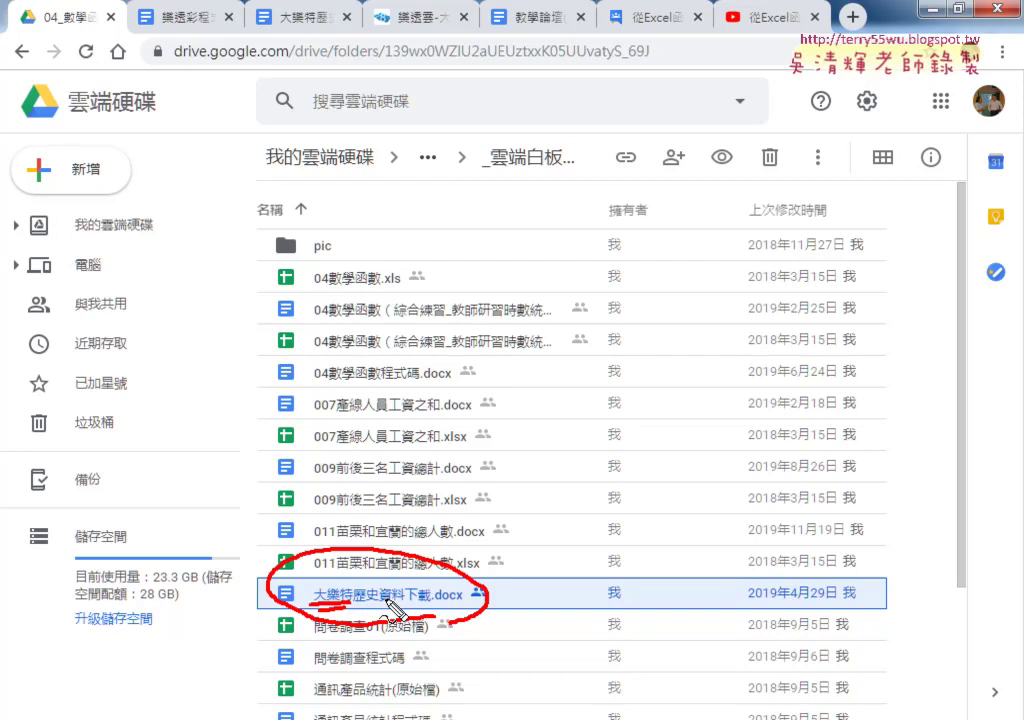
{"action": "key", "text": "Escape"}
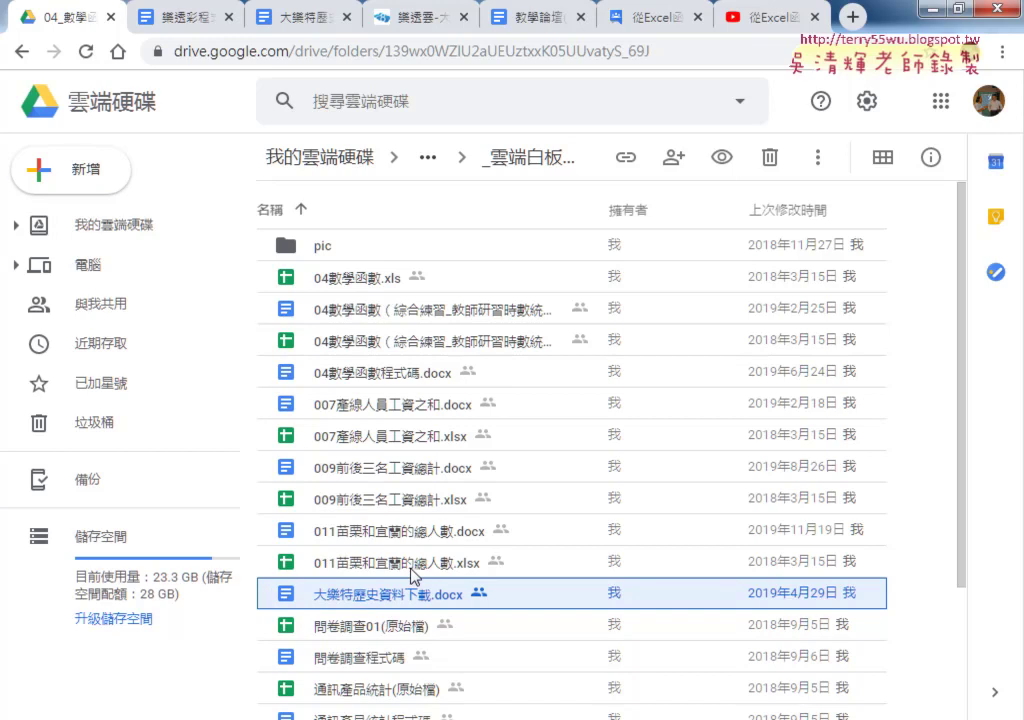
{"action": "key", "text": "Return"}
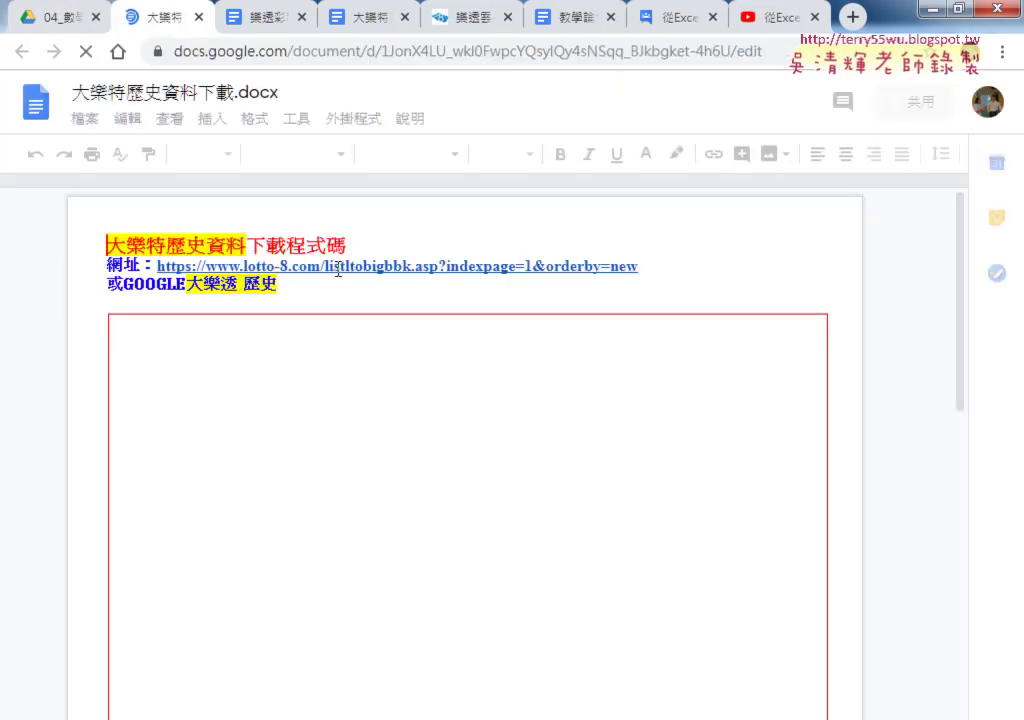
{"action": "left_click", "coordinate": [338, 270]}
{"action": "left_click", "coordinate": [398, 300]}
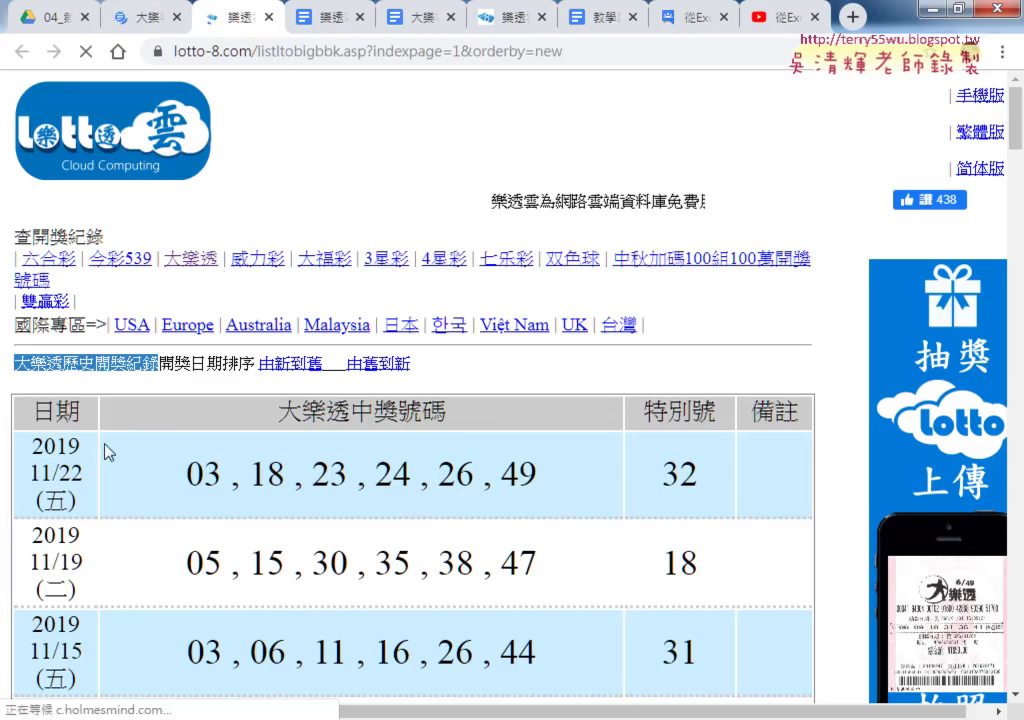
Highlight the 2019/11/22 draw's date, six numbers and special number 32, then view the page links
{"action": "left_click_drag", "start_coordinate": [31, 446], "coordinate": [93, 480]}
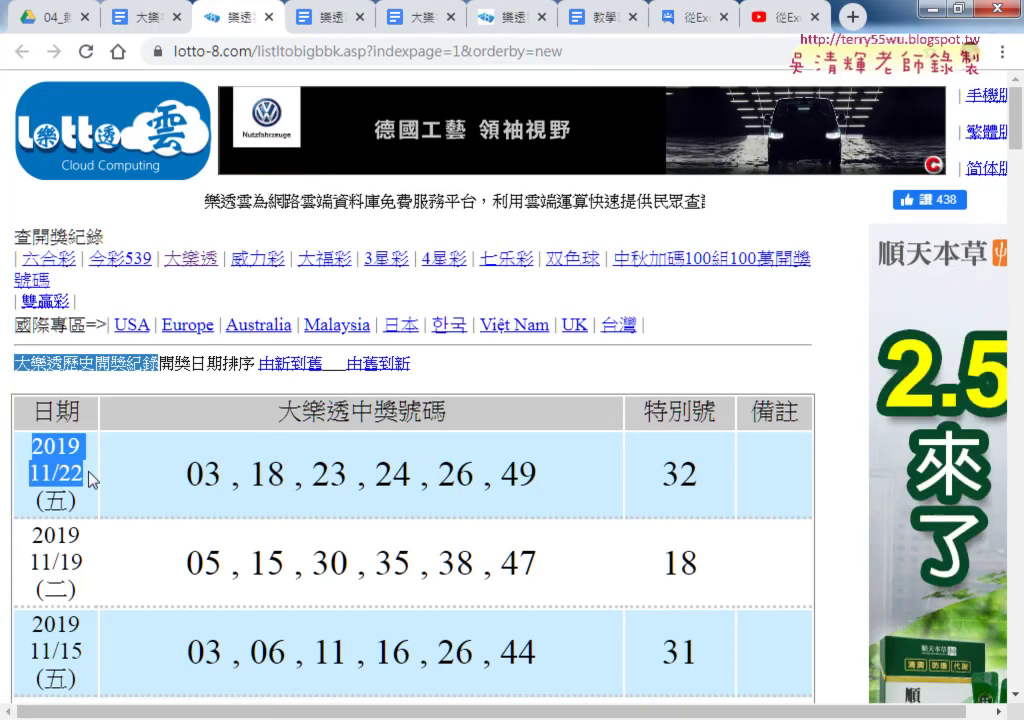
{"action": "left_click_drag", "start_coordinate": [193, 477], "coordinate": [605, 490]}
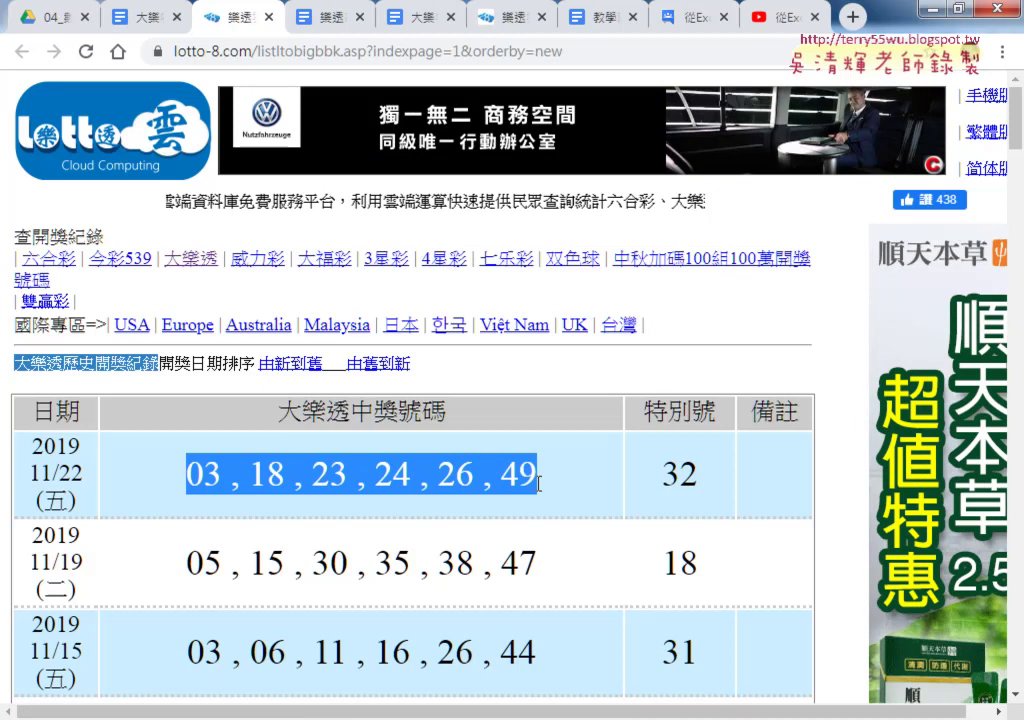
{"action": "double_click", "coordinate": [680, 474]}
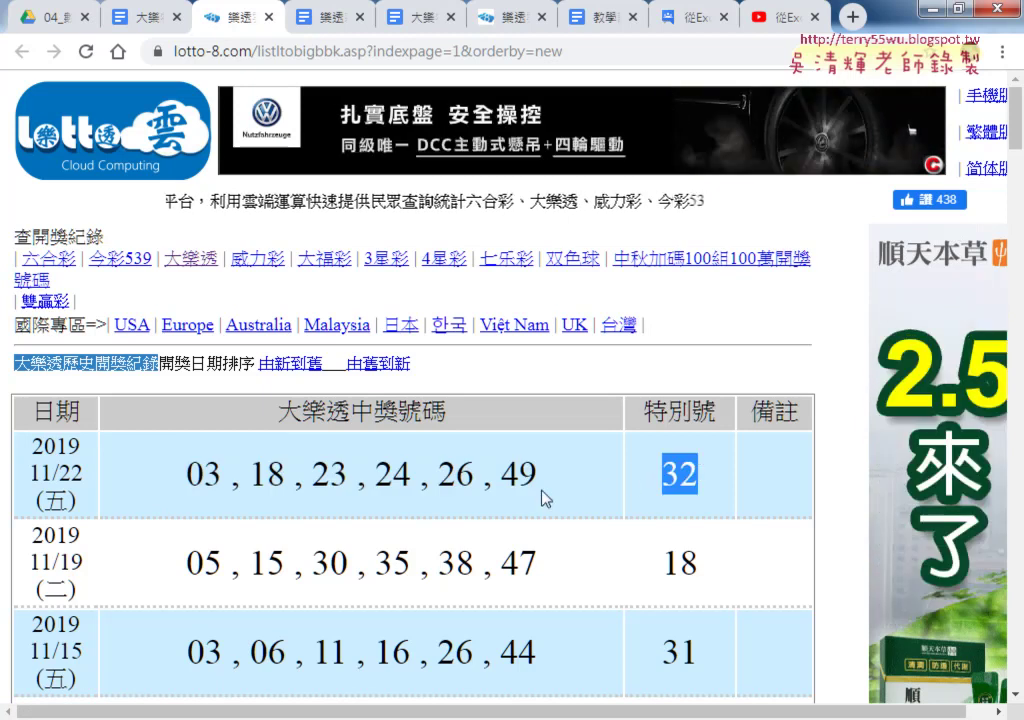
{"action": "left_click_drag", "start_coordinate": [542, 490], "coordinate": [174, 487]}
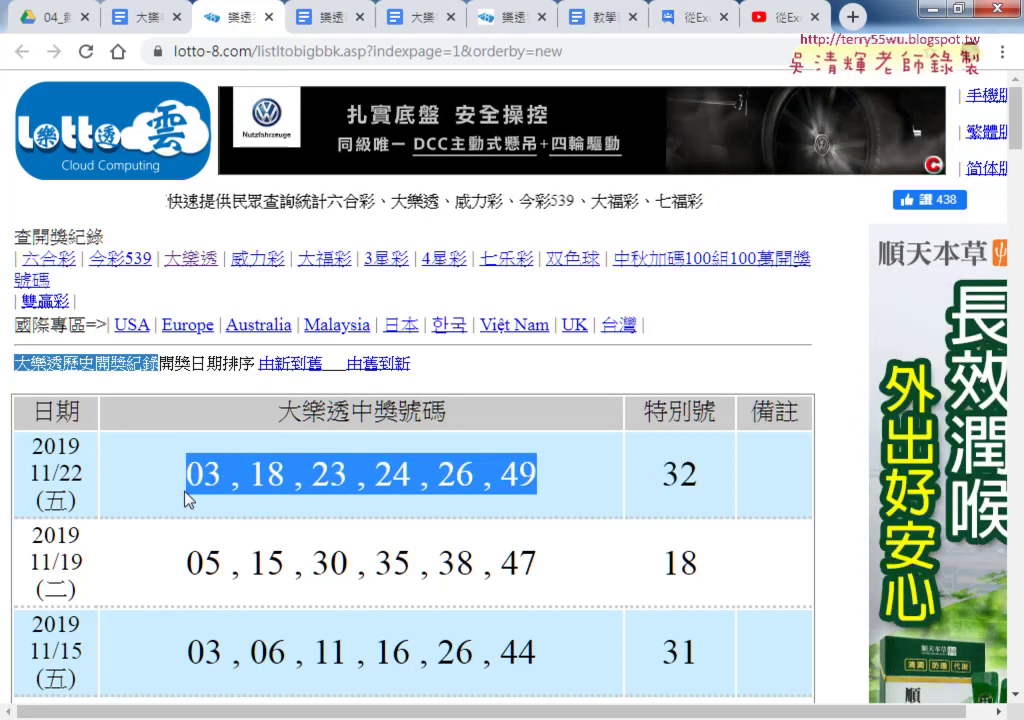
{"action": "scroll", "coordinate": [389, 535], "scroll_direction": "down", "scroll_amount": 4}
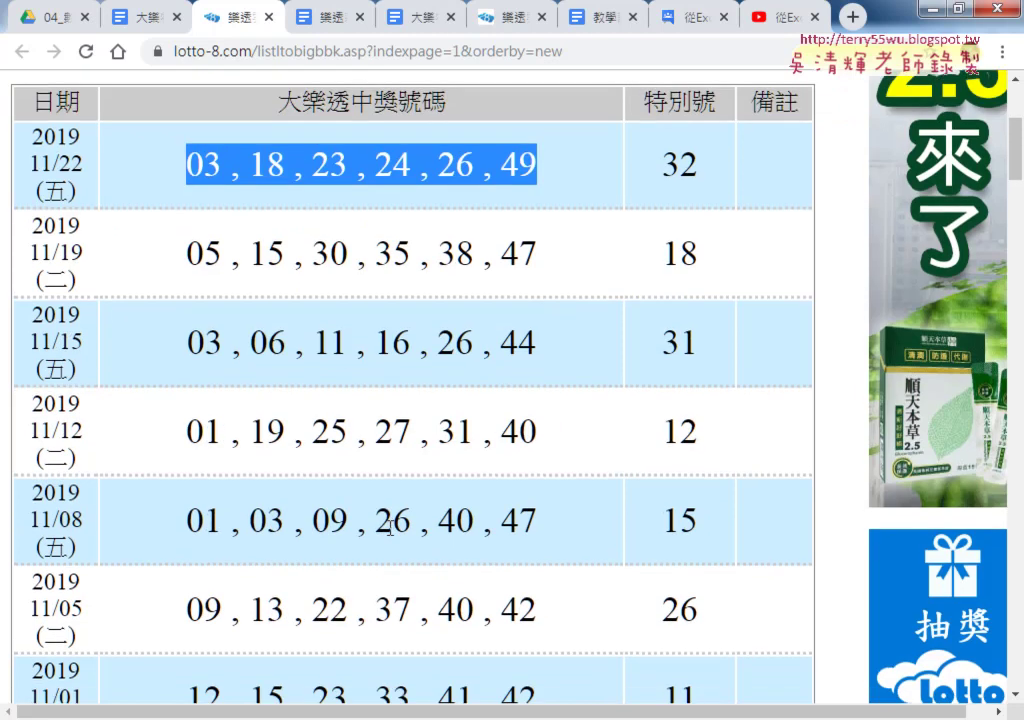
{"action": "scroll", "coordinate": [391, 535], "scroll_direction": "down", "scroll_amount": 6}
{"action": "scroll", "coordinate": [389, 535], "scroll_direction": "down", "scroll_amount": 3}
{"action": "scroll", "coordinate": [391, 538], "scroll_direction": "down", "scroll_amount": 6}
{"action": "scroll", "coordinate": [392, 540], "scroll_direction": "down", "scroll_amount": 6}
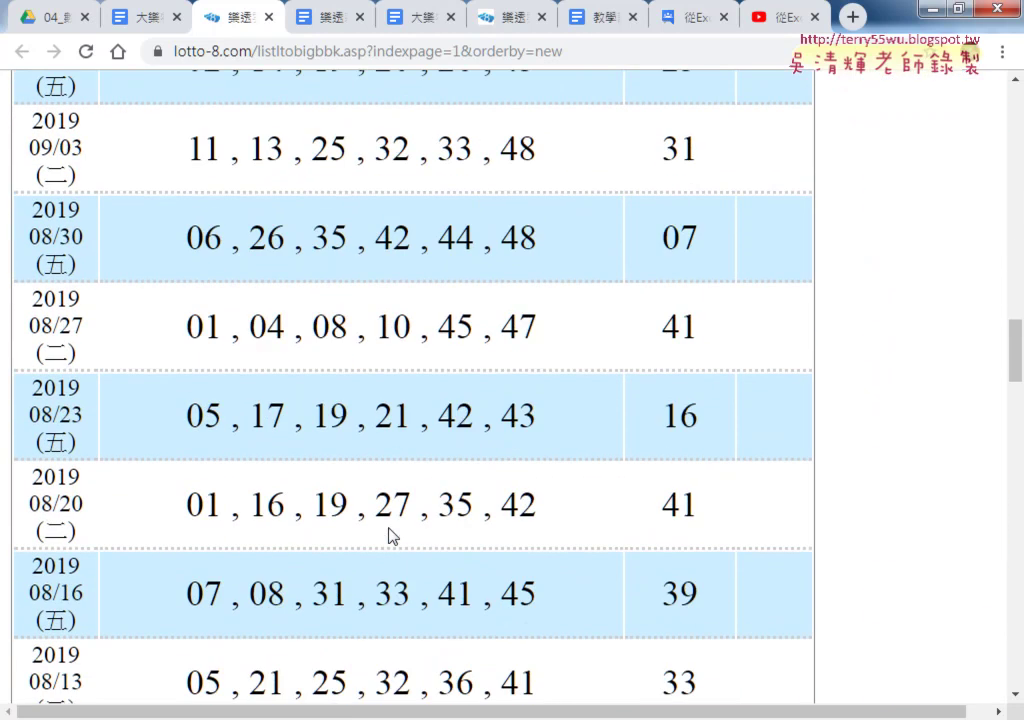
{"action": "scroll", "coordinate": [389, 536], "scroll_direction": "down", "scroll_amount": 6}
{"action": "scroll", "coordinate": [390, 540], "scroll_direction": "up", "scroll_amount": 1}
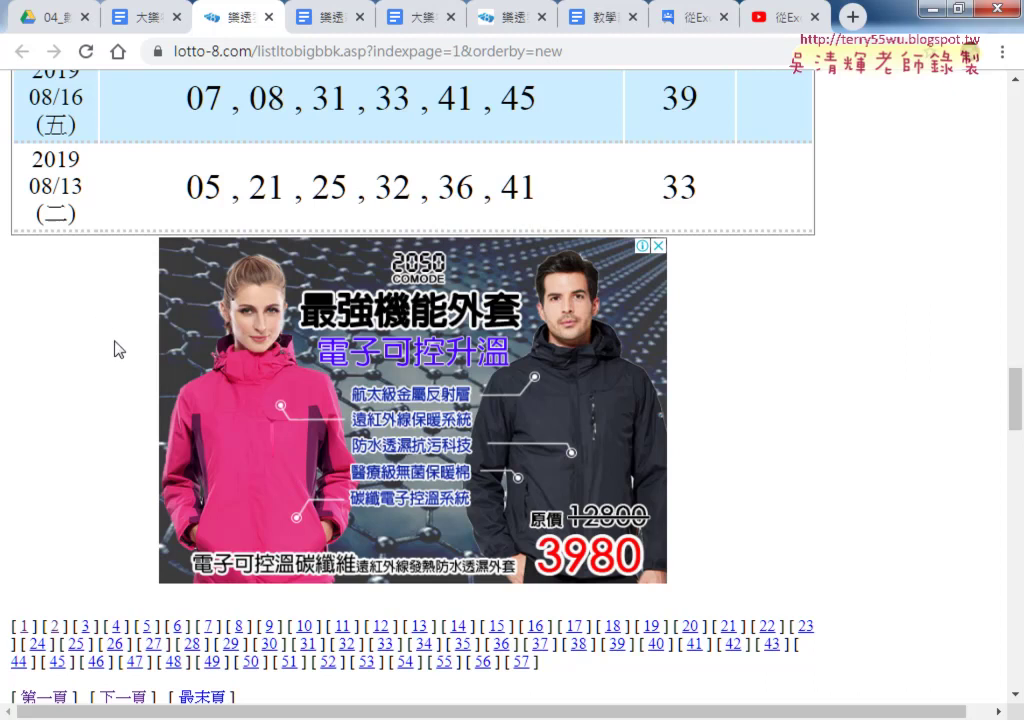
{"action": "scroll", "coordinate": [140, 447], "scroll_direction": "down", "scroll_amount": 2}
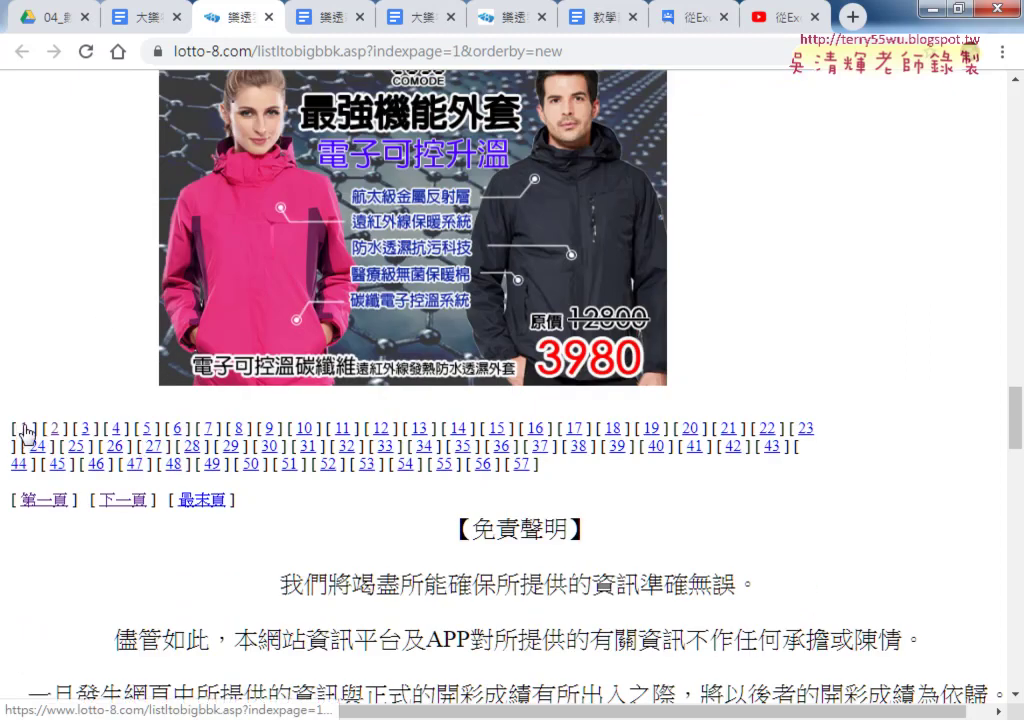
{"action": "left_click", "coordinate": [520, 465]}
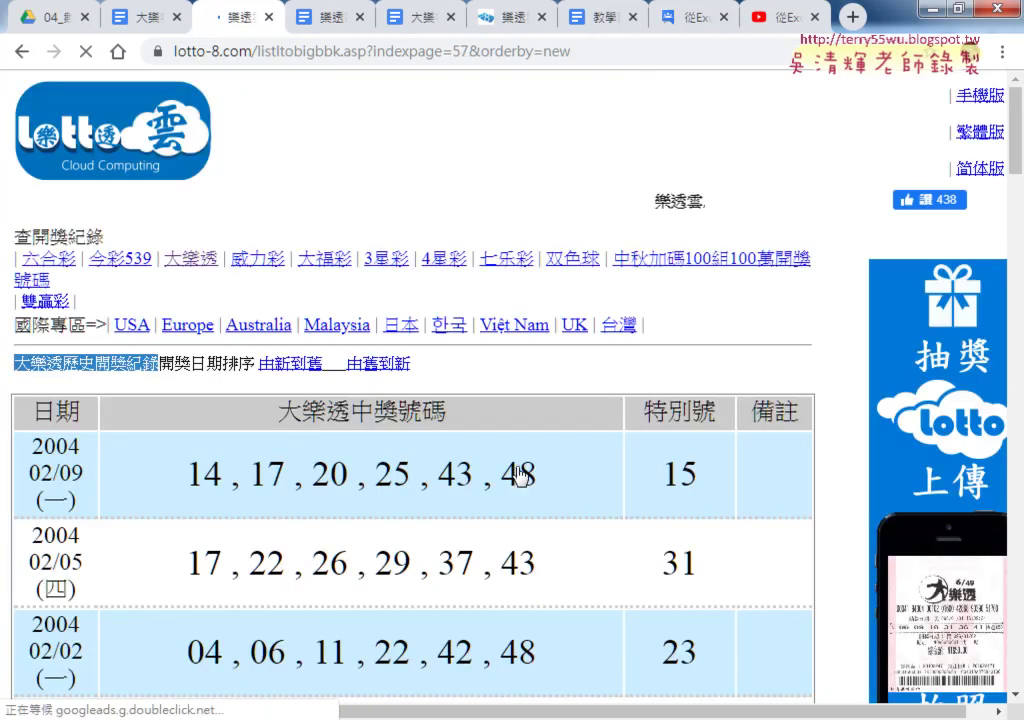
{"action": "scroll", "coordinate": [471, 480], "scroll_direction": "down", "scroll_amount": 5}
{"action": "scroll", "coordinate": [469, 540], "scroll_direction": "down", "scroll_amount": 5}
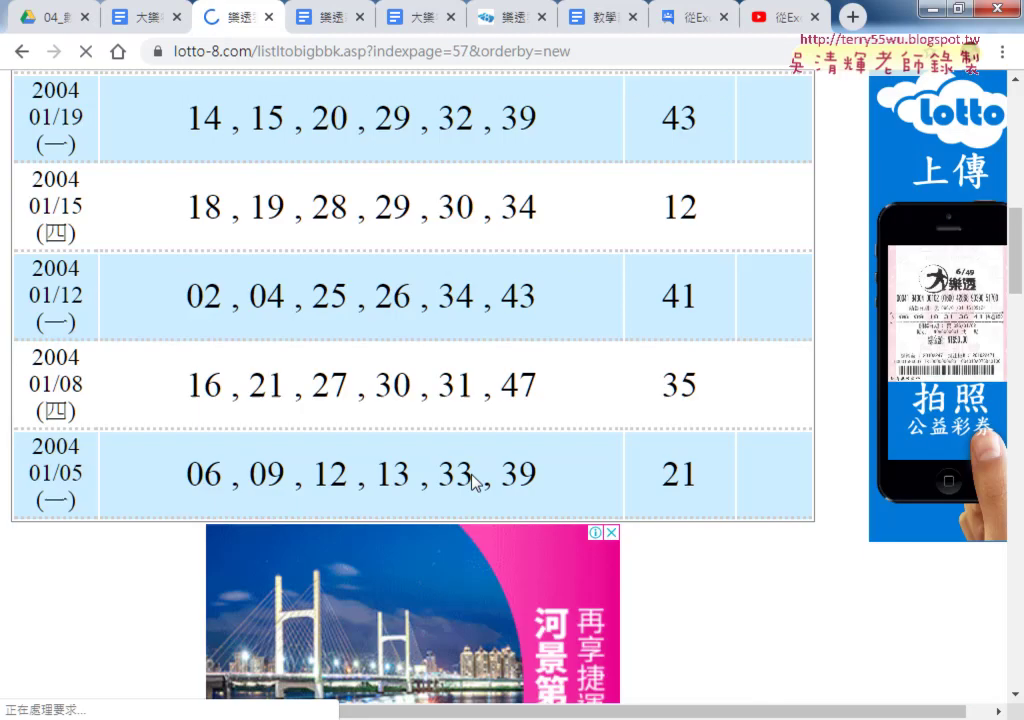
{"action": "scroll", "coordinate": [469, 540], "scroll_direction": "down", "scroll_amount": 6}
{"action": "scroll", "coordinate": [469, 478], "scroll_direction": "up", "scroll_amount": 2}
{"action": "scroll", "coordinate": [469, 478], "scroll_direction": "up", "scroll_amount": 1}
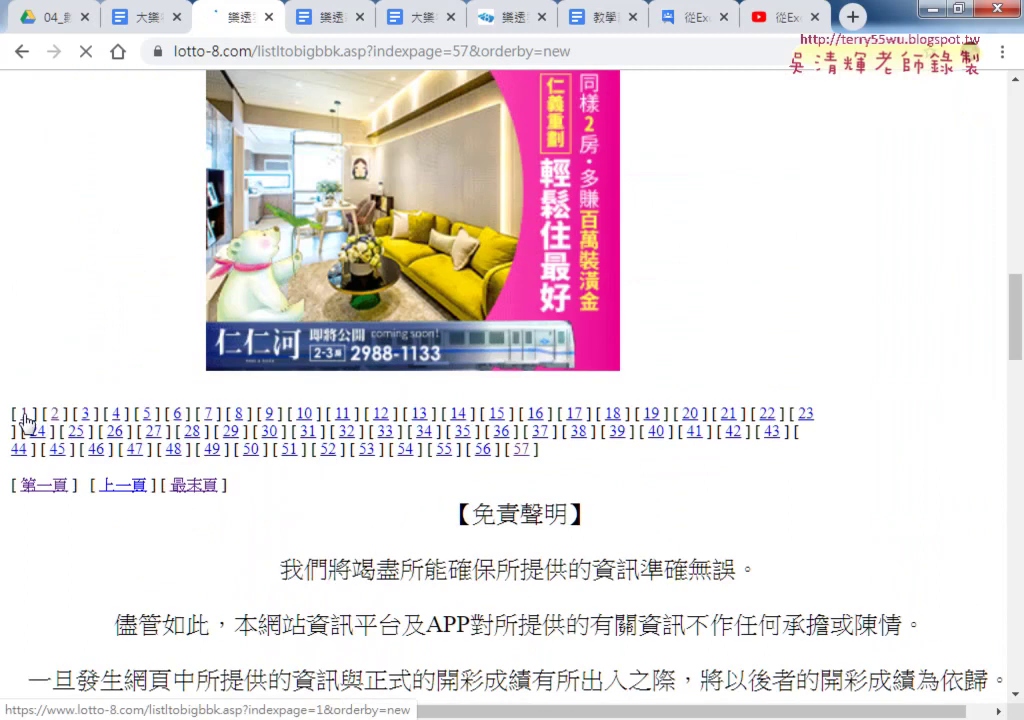
{"action": "left_click", "coordinate": [27, 415]}
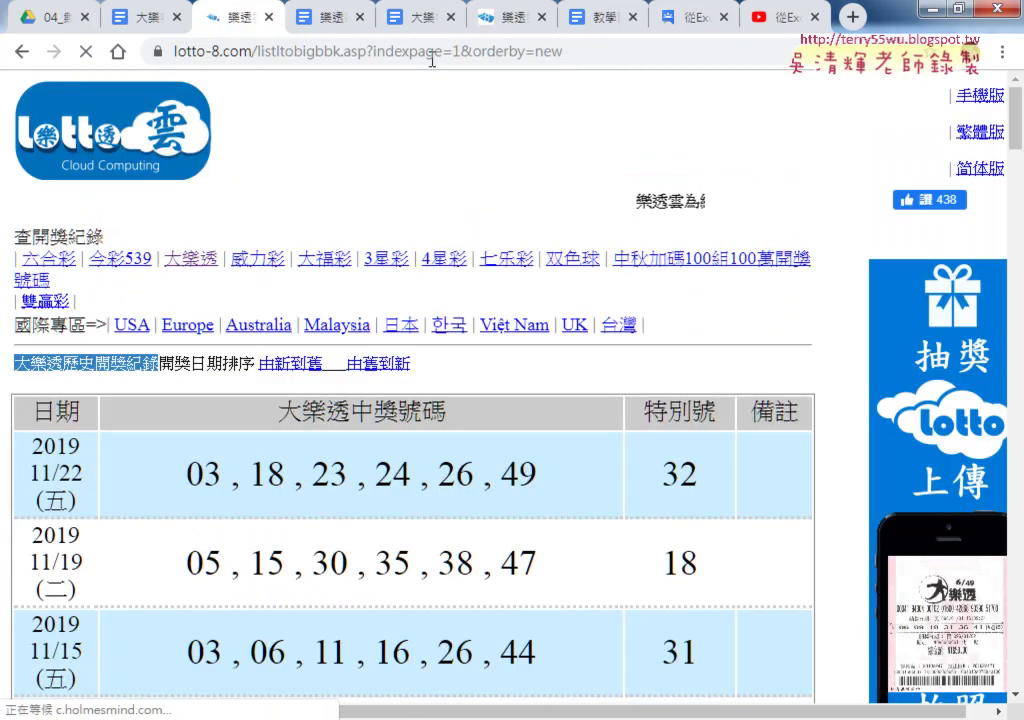
{"action": "left_click", "coordinate": [495, 55]}
{"action": "left_click", "coordinate": [468, 52]}
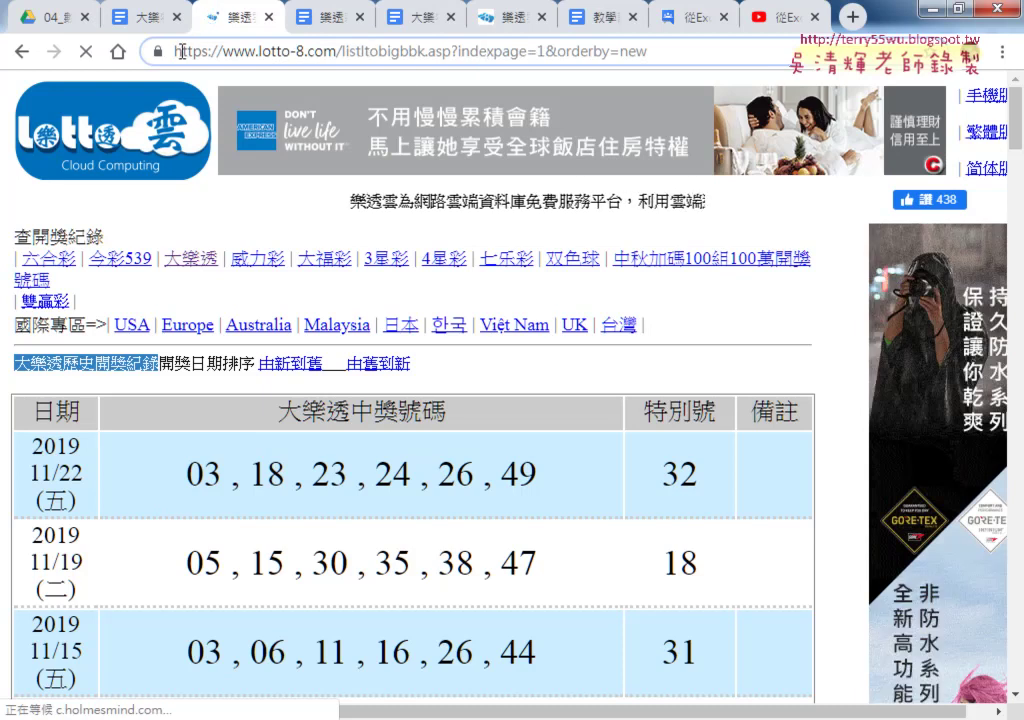
Highlight the domain, lstltobigbbk.asp, indexpage and page value 1 in the address bar
{"action": "left_click_drag", "start_coordinate": [181, 51], "coordinate": [343, 51]}
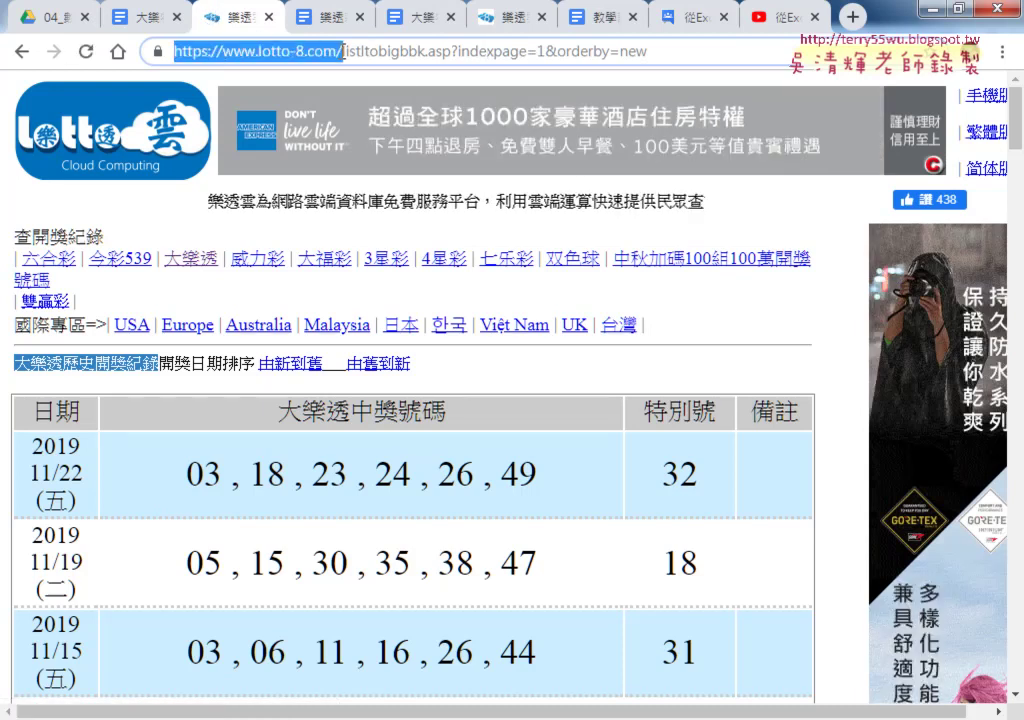
{"action": "left_click", "coordinate": [279, 51]}
{"action": "left_click_drag", "start_coordinate": [343, 51], "coordinate": [455, 51]}
{"action": "left_click", "coordinate": [454, 51]}
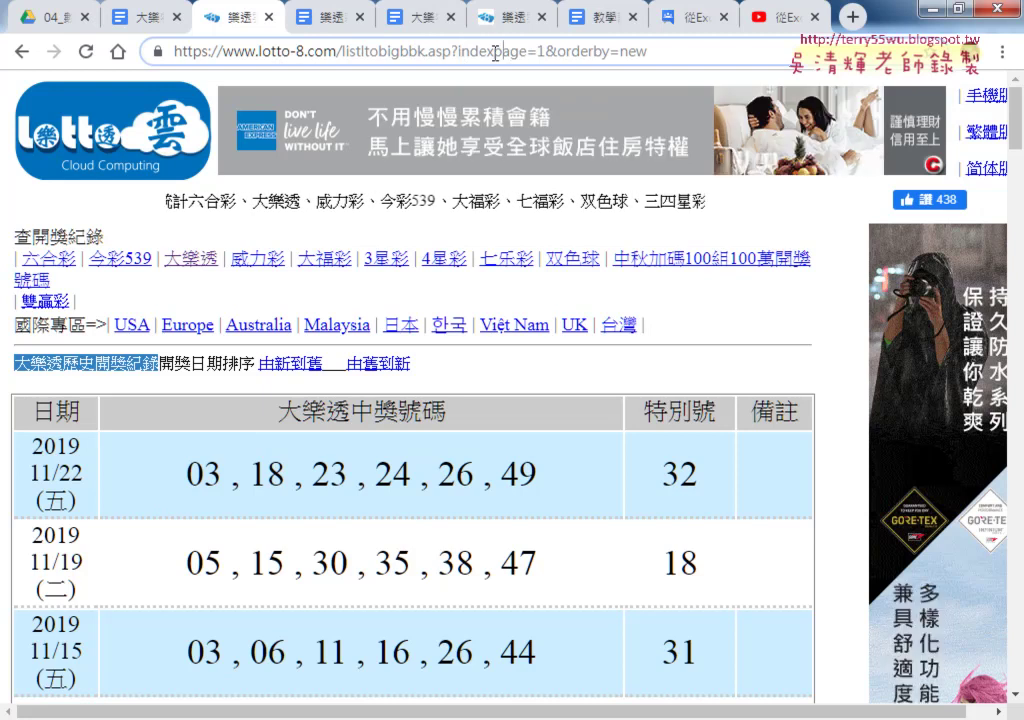
{"action": "left_click_drag", "start_coordinate": [459, 51], "coordinate": [529, 51]}
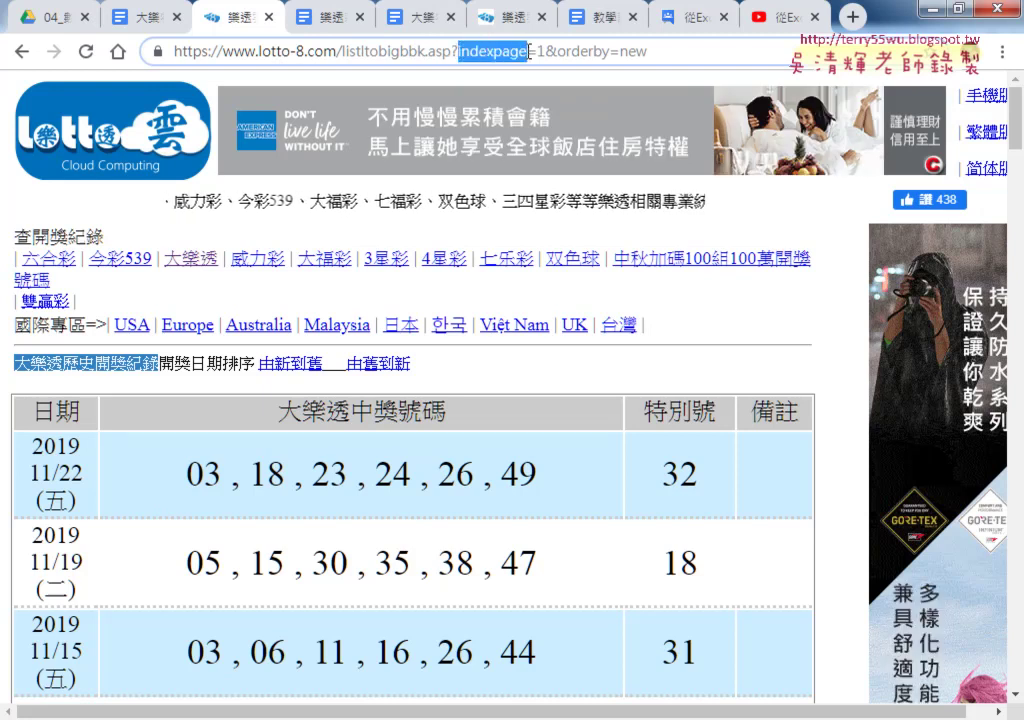
{"action": "double_click", "coordinate": [541, 51]}
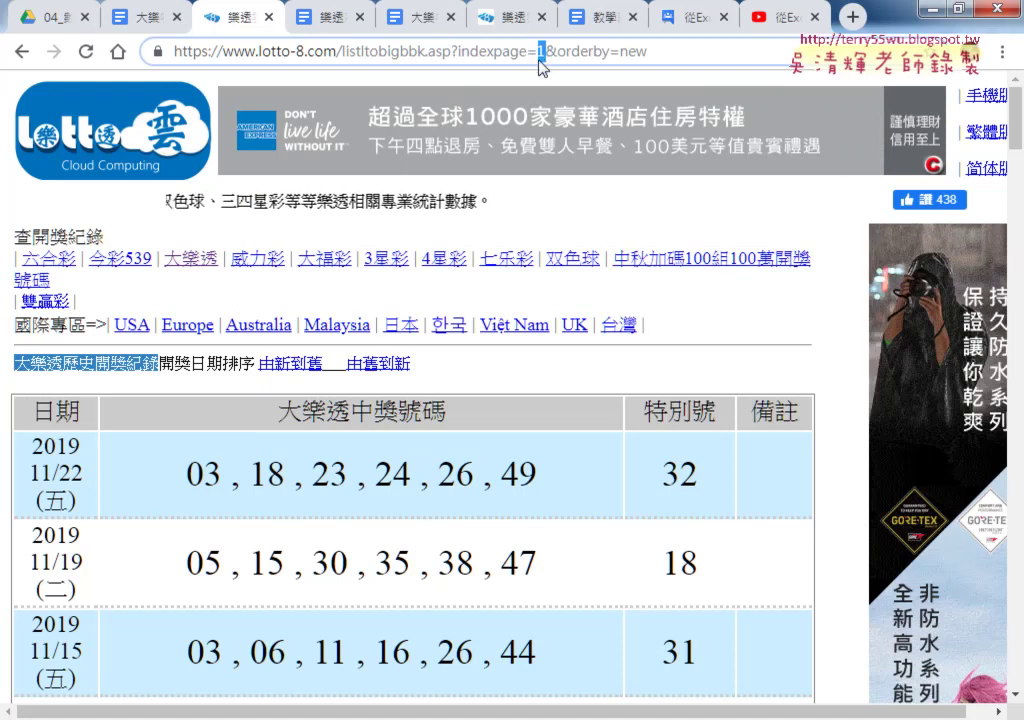
Go to page 2 of the draw history via the [2] link at the bottom
{"action": "scroll", "coordinate": [389, 354], "scroll_direction": "down", "scroll_amount": 3}
{"action": "scroll", "coordinate": [389, 359], "scroll_direction": "down", "scroll_amount": 5}
{"action": "scroll", "coordinate": [350, 359], "scroll_direction": "down", "scroll_amount": 5}
{"action": "scroll", "coordinate": [340, 370], "scroll_direction": "down", "scroll_amount": 2}
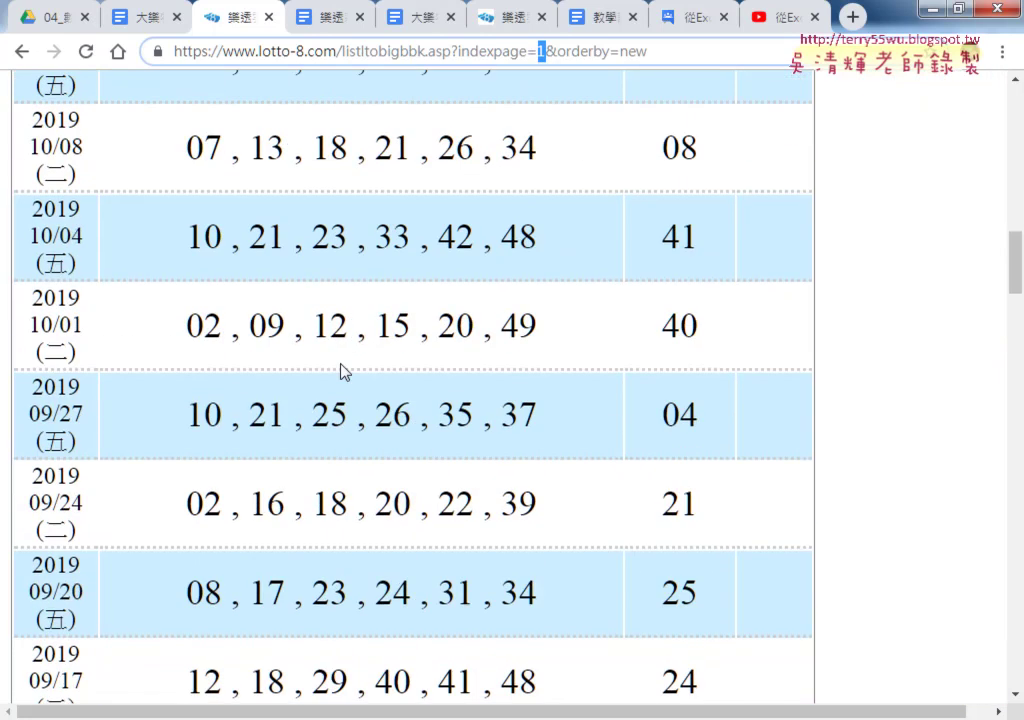
{"action": "scroll", "coordinate": [251, 533], "scroll_direction": "down", "scroll_amount": 4}
{"action": "scroll", "coordinate": [251, 530], "scroll_direction": "down", "scroll_amount": 2}
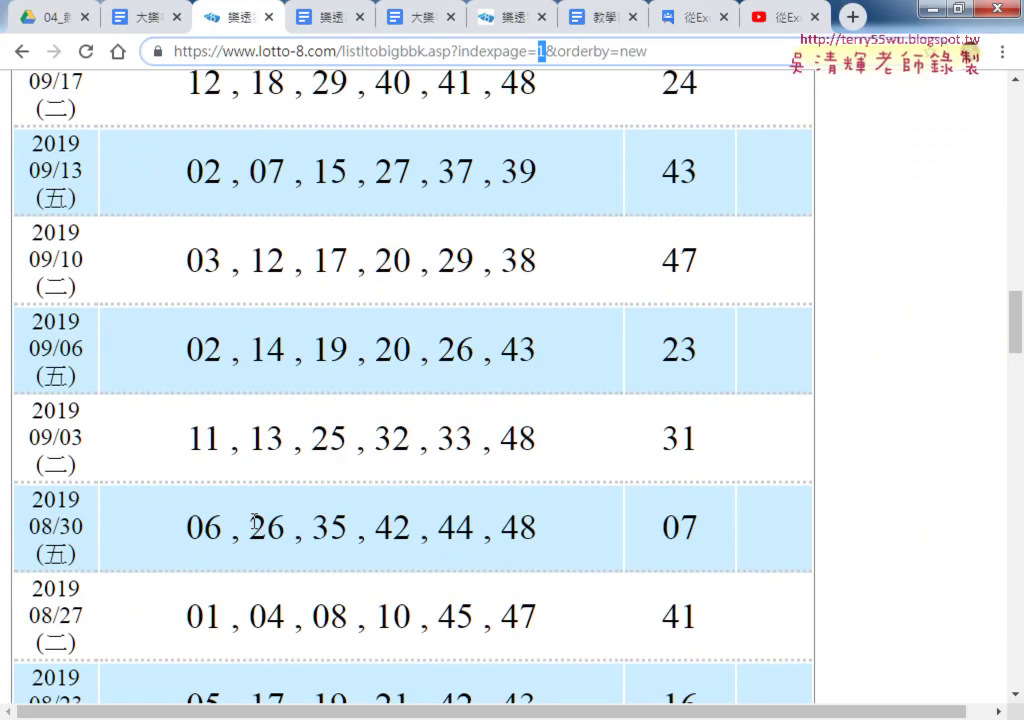
{"action": "scroll", "coordinate": [251, 520], "scroll_direction": "down", "scroll_amount": 5}
{"action": "scroll", "coordinate": [250, 528], "scroll_direction": "down", "scroll_amount": 2}
{"action": "scroll", "coordinate": [250, 528], "scroll_direction": "down", "scroll_amount": 3}
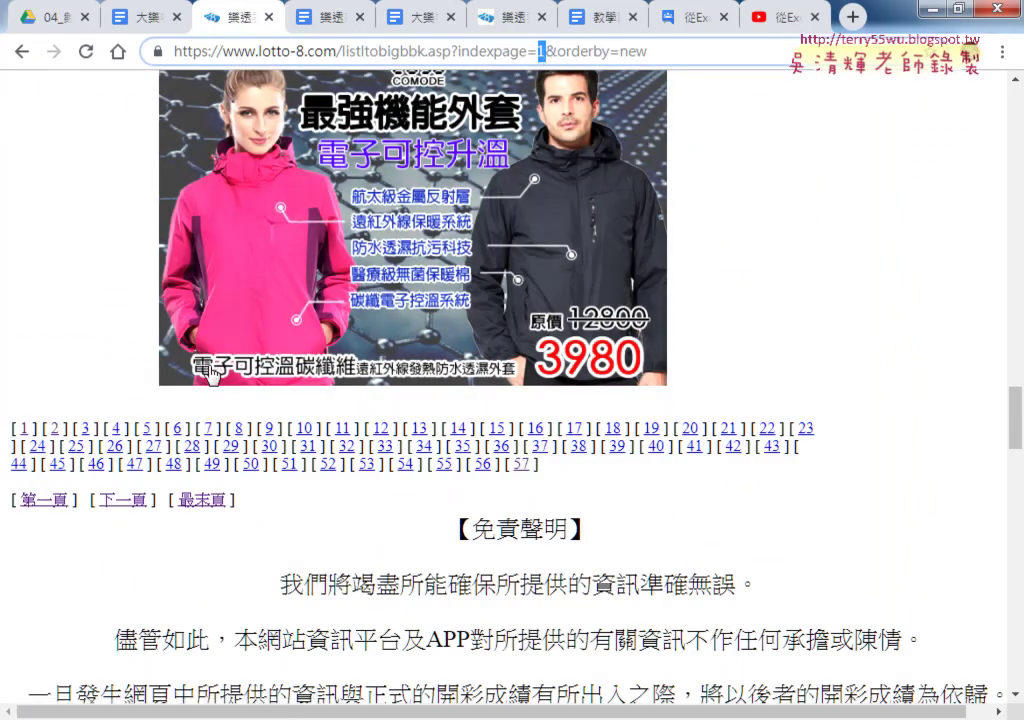
{"action": "left_click", "coordinate": [55, 428]}
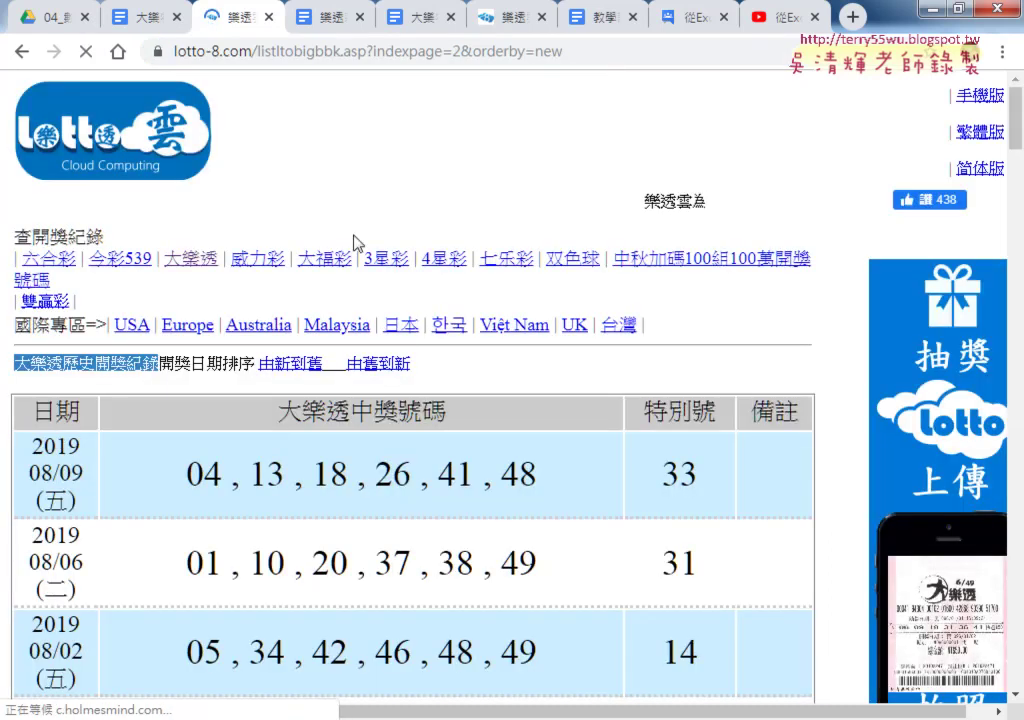
Change the lotto-8.com history address to page 3, showing draws from 2019/04/26, then return to Excel
{"action": "left_click", "coordinate": [457, 50]}
{"action": "left_click", "coordinate": [451, 50]}
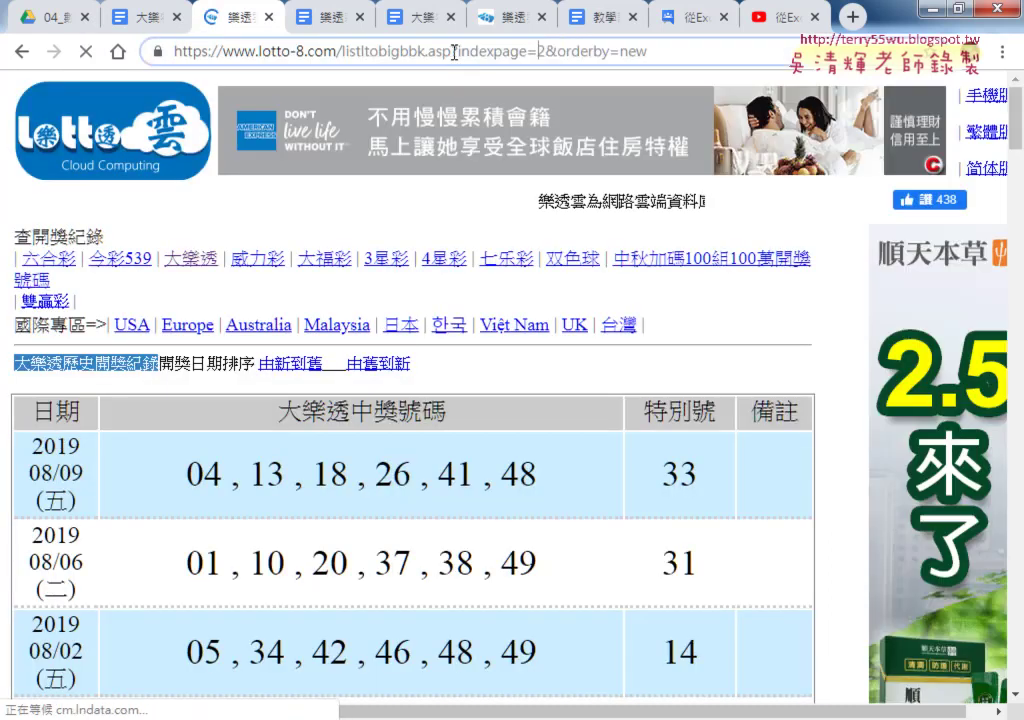
{"action": "double_click", "coordinate": [541, 50]}
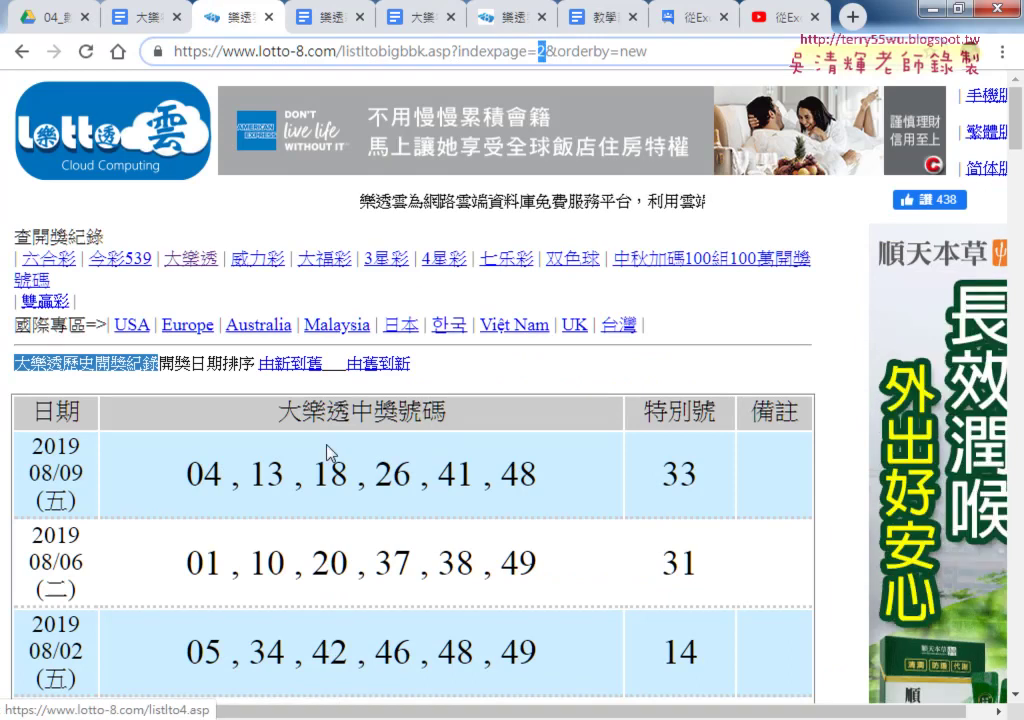
{"action": "scroll", "coordinate": [328, 452], "scroll_direction": "down", "scroll_amount": 5}
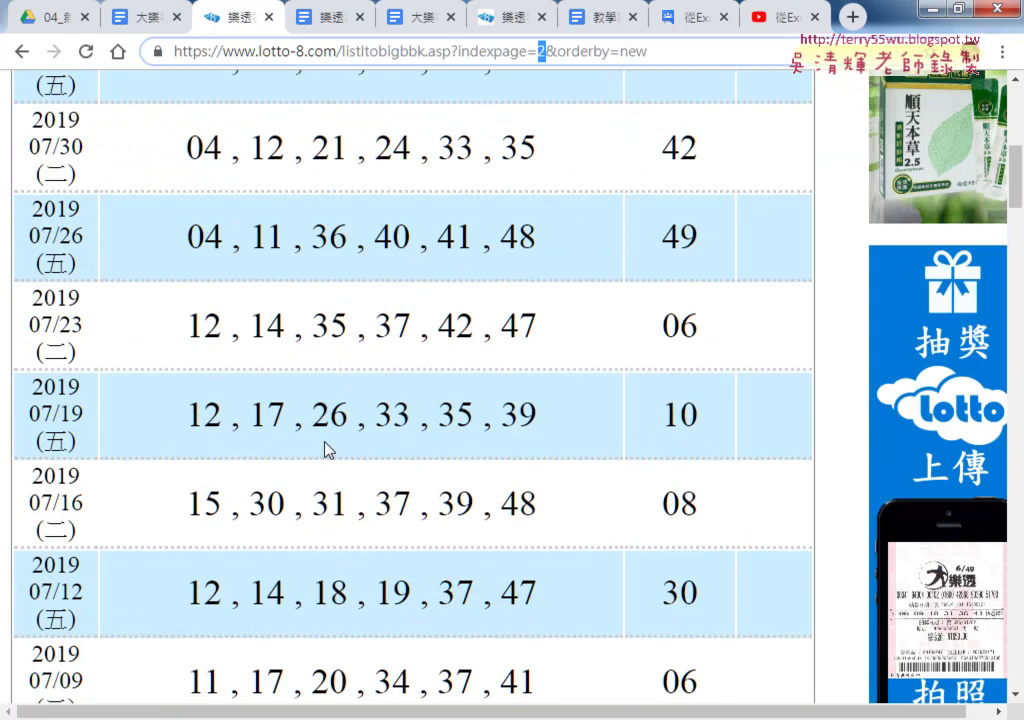
{"action": "type", "text": "3"}
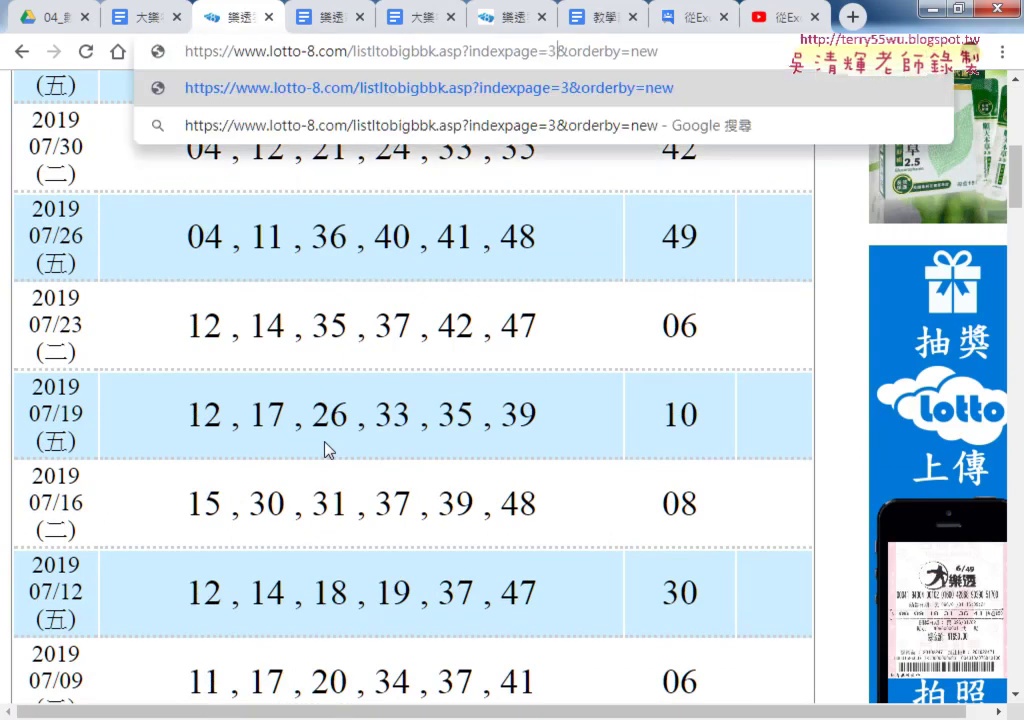
{"action": "key", "text": "Return"}
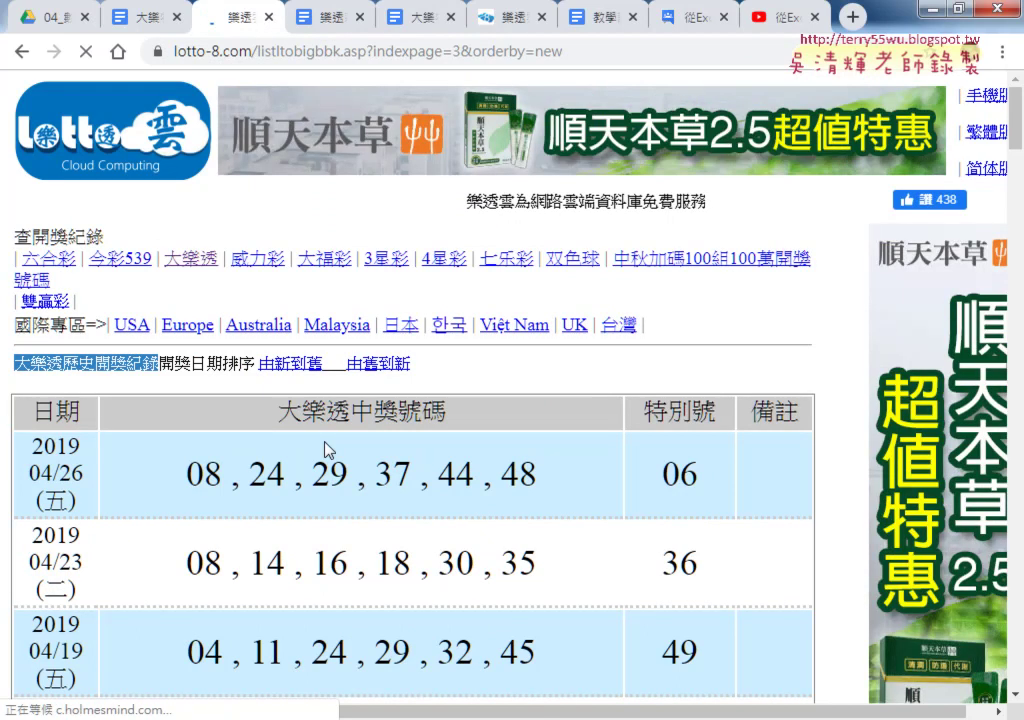
{"action": "left_click", "coordinate": [482, 64]}
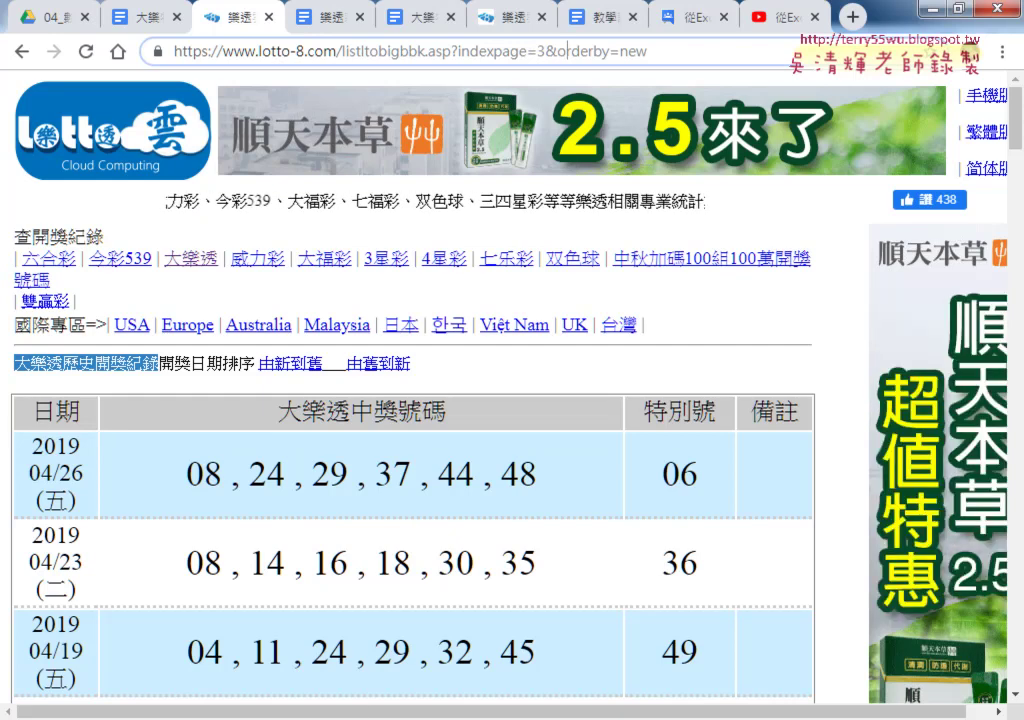
{"action": "left_click", "coordinate": [354, 719]}
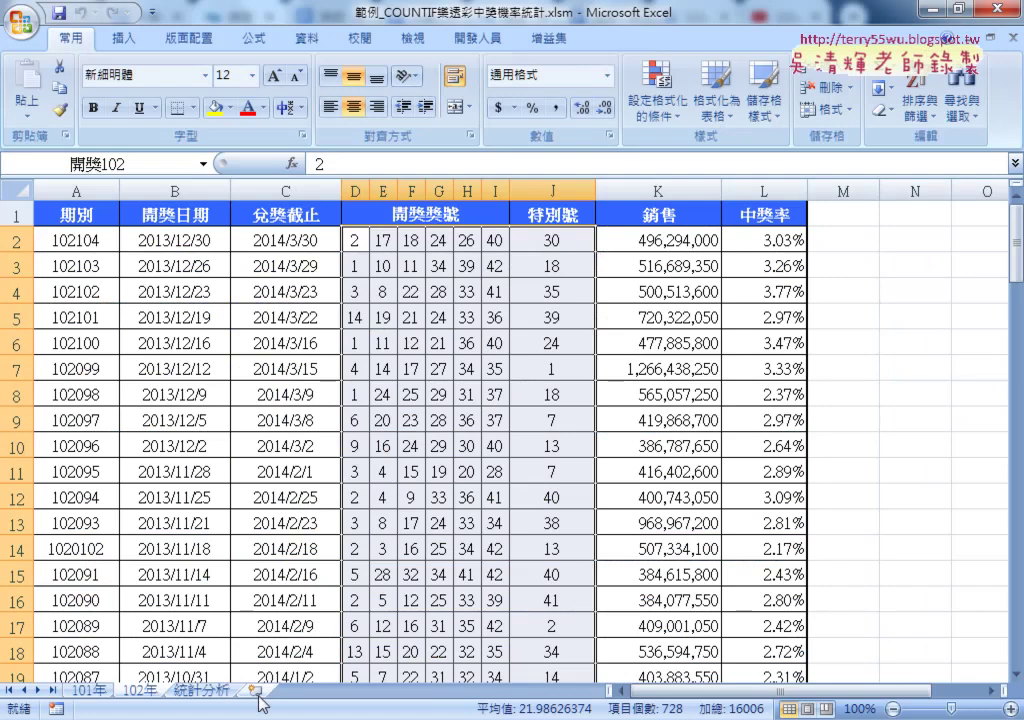
Add a blank worksheet after 統計分析 and keep its default name Sheet1
{"action": "left_click", "coordinate": [256, 690]}
{"action": "double_click", "coordinate": [265, 690]}
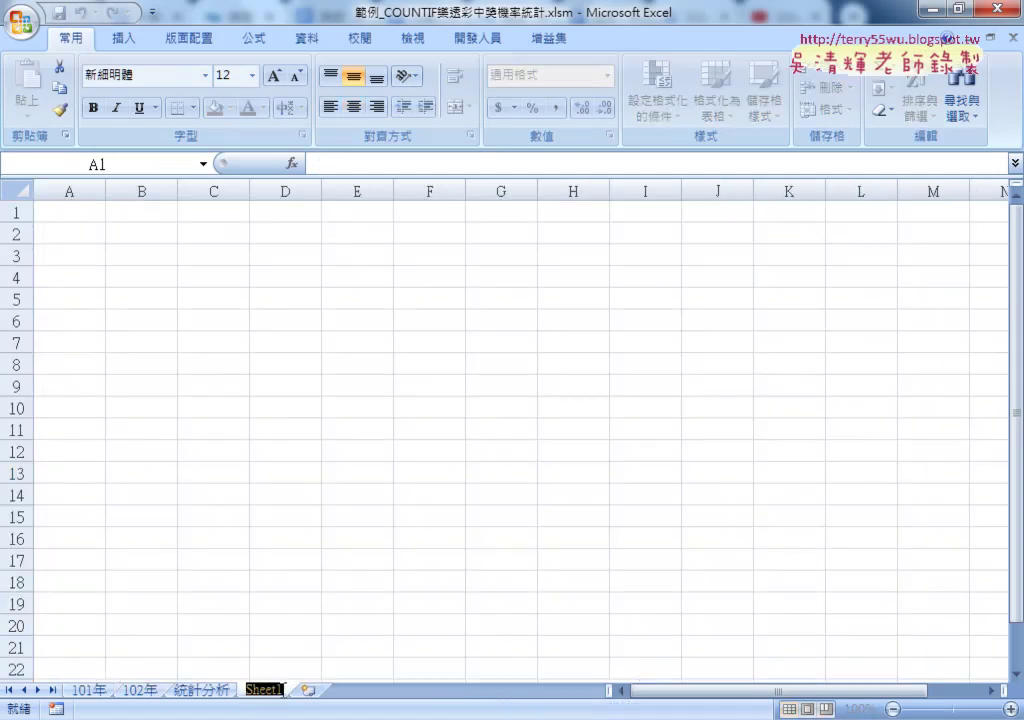
{"action": "left_click", "coordinate": [96, 212]}
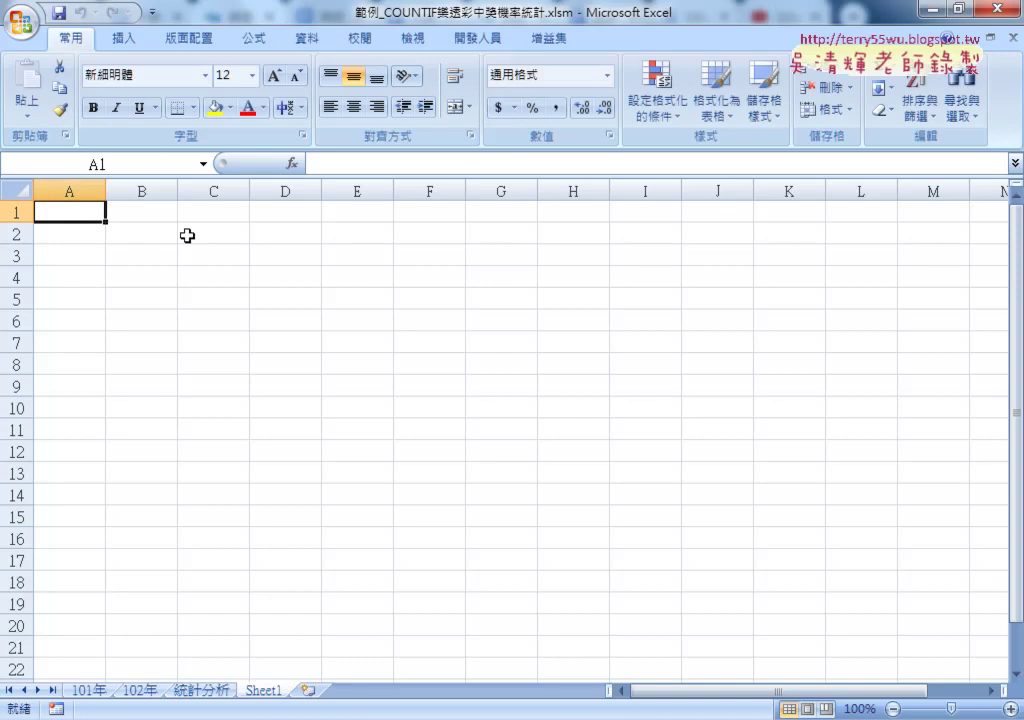